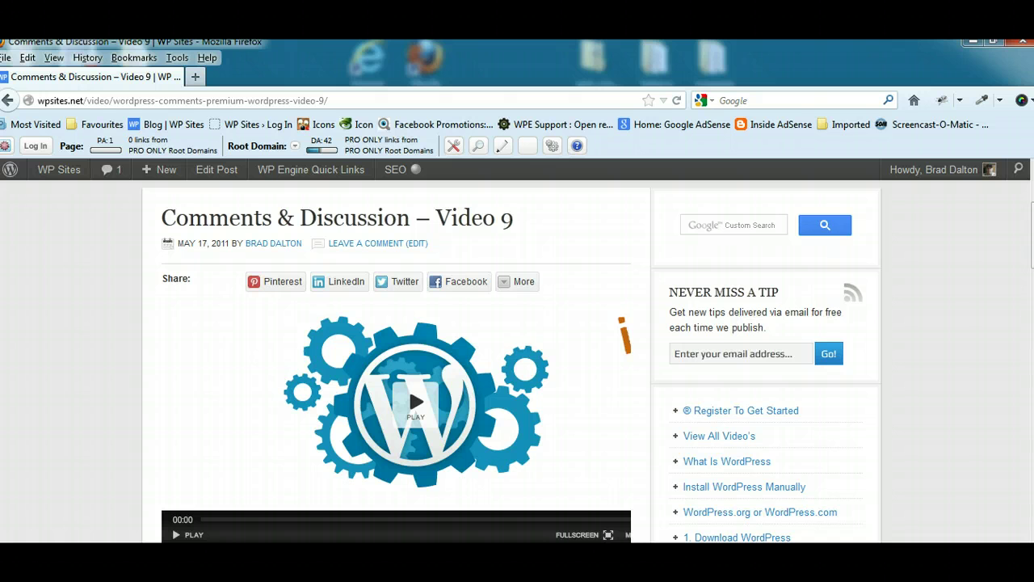
- Scroll up and down through the current page
scroll(517, 361, "up", 3)
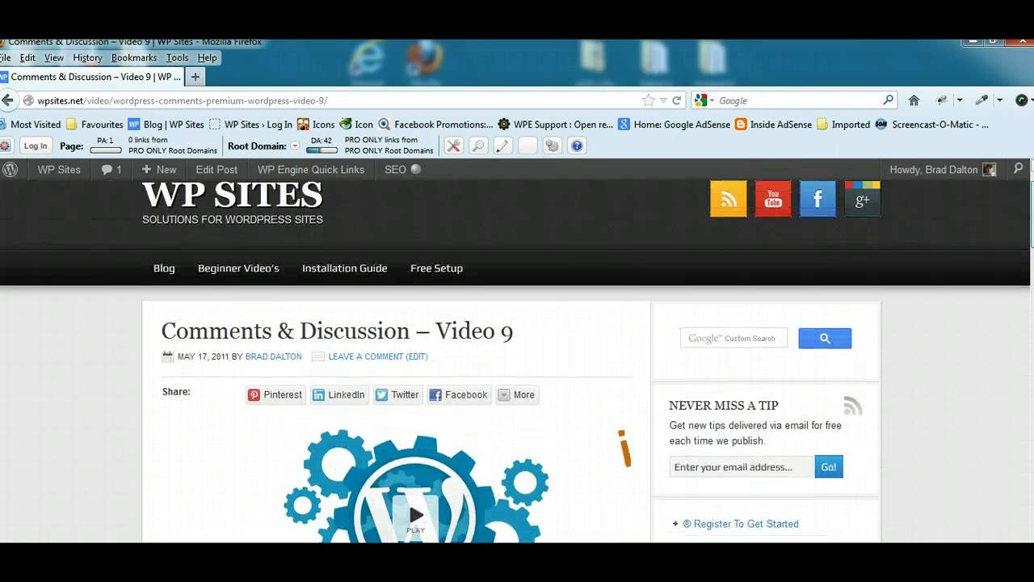
scroll(517, 361, "down", 1)
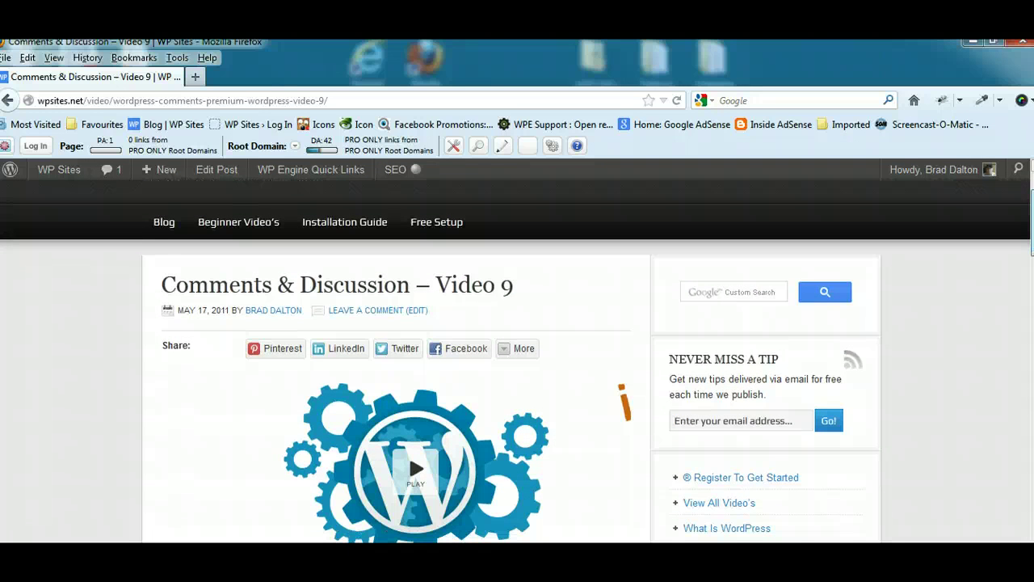
scroll(518, 361, "down", 1)
scroll(517, 361, "up", 1)
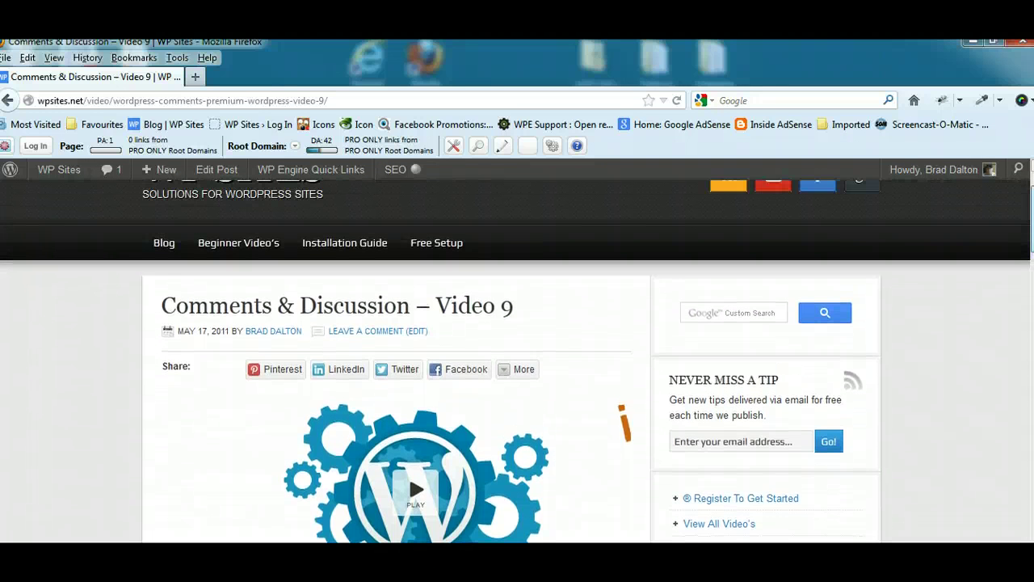
scroll(517, 361, "up", 1)
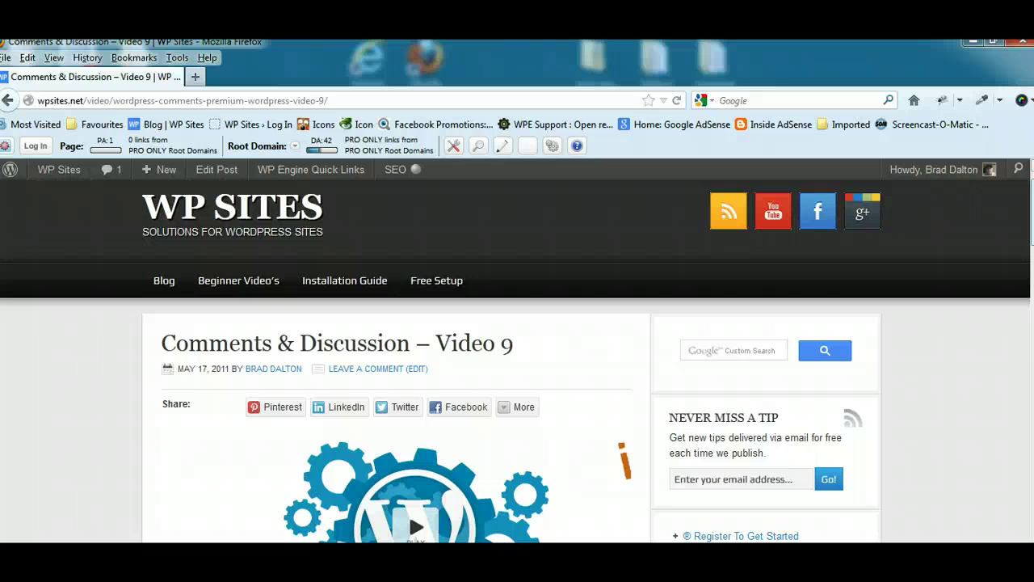
scroll(517, 363, "down", 10)
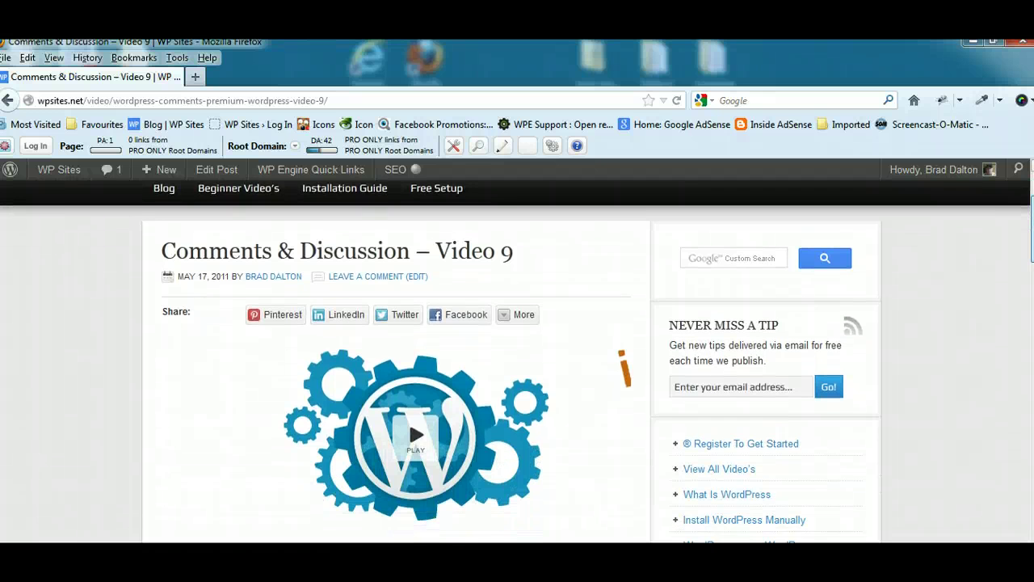
scroll(517, 364, "down", 8)
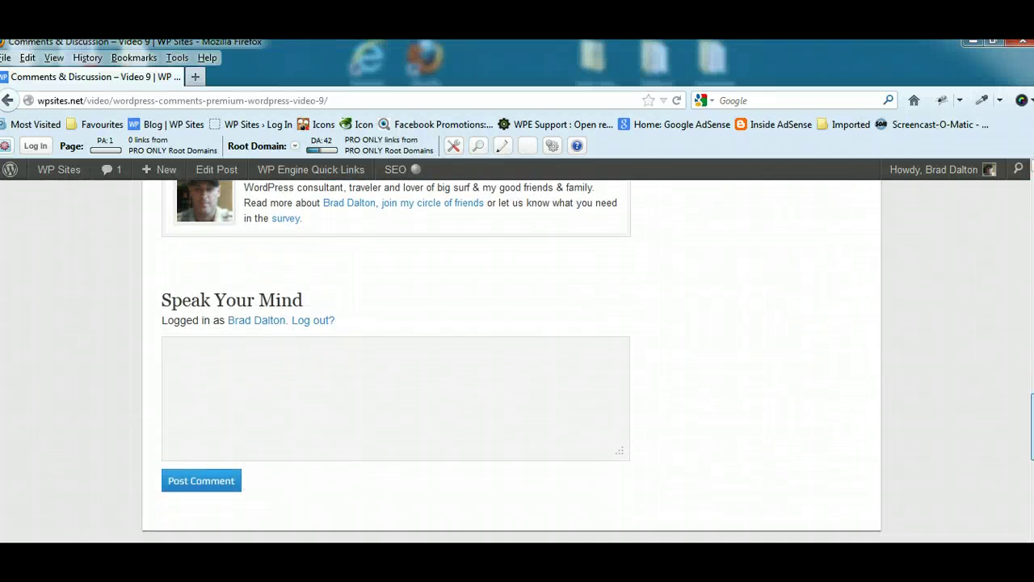
scroll(396, 350, "up", 5)
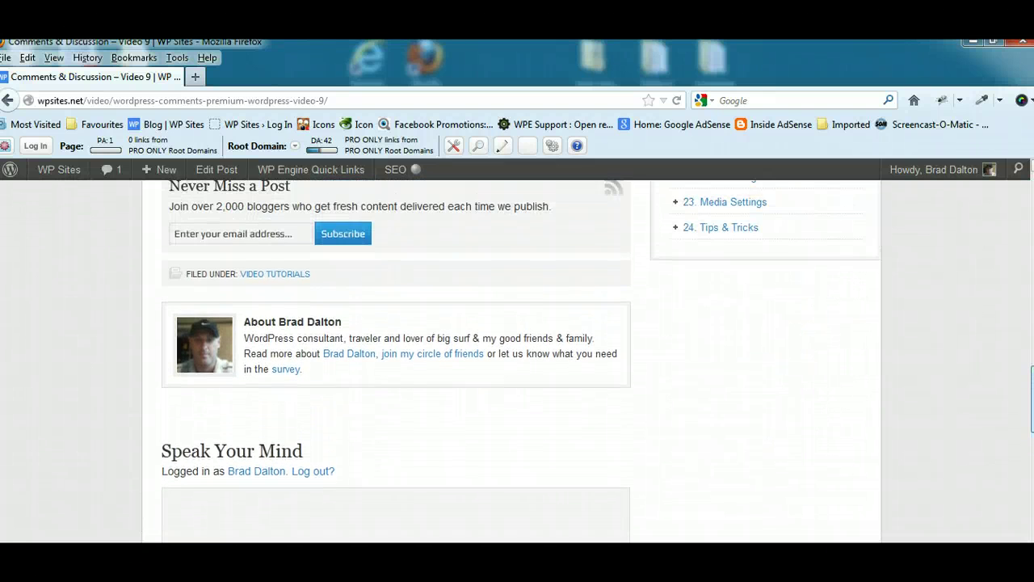
scroll(517, 360, "down", 3)
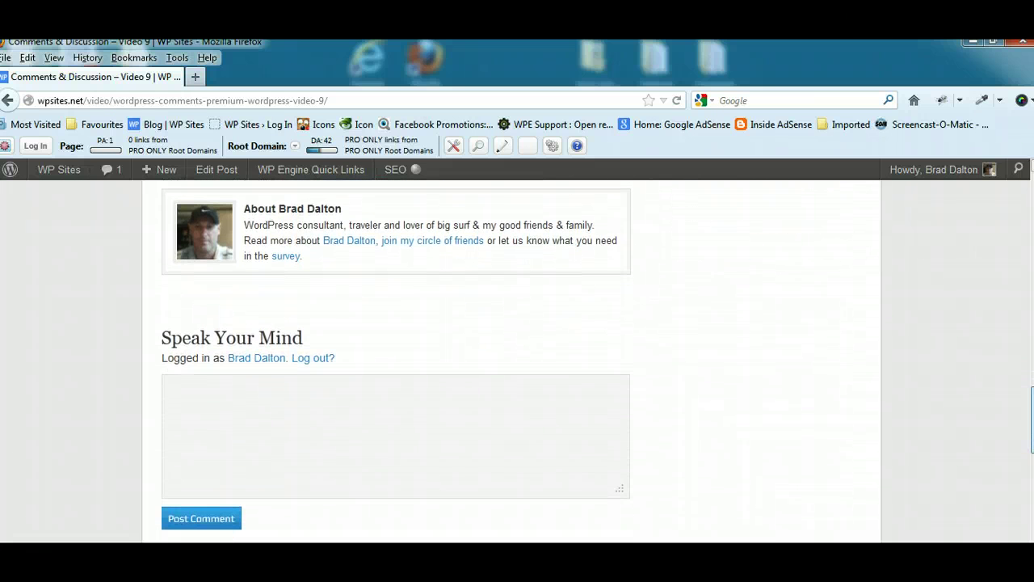
scroll(396, 363, "up", 5)
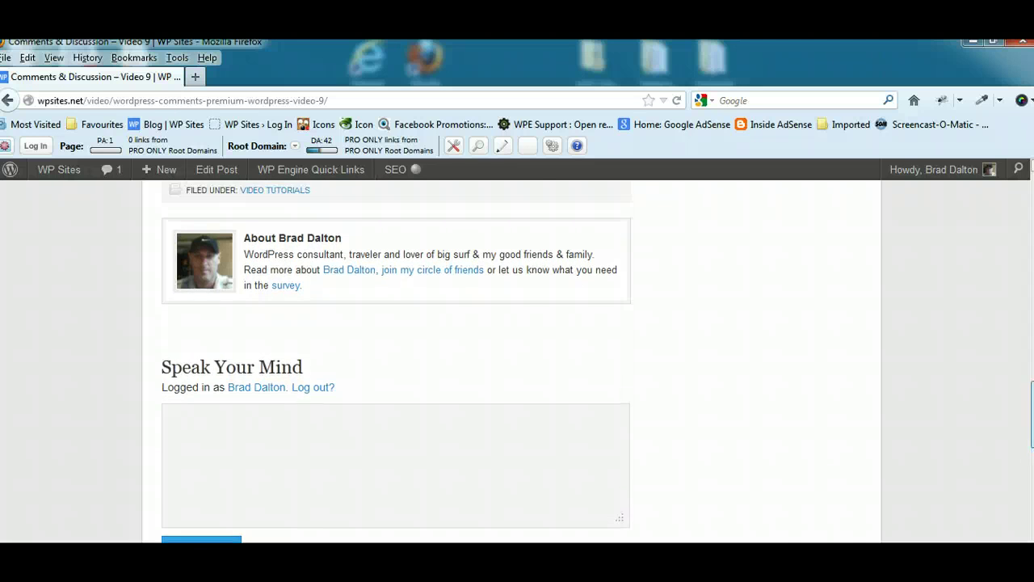
scroll(517, 360, "down", 1)
scroll(518, 361, "up", 7)
scroll(518, 361, "up", 5)
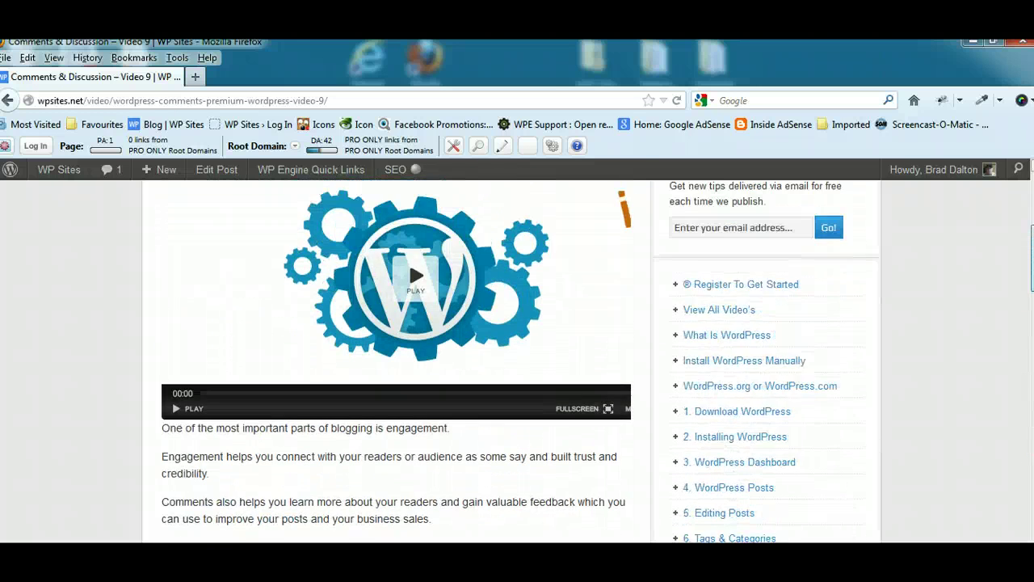
scroll(518, 361, "down", 2)
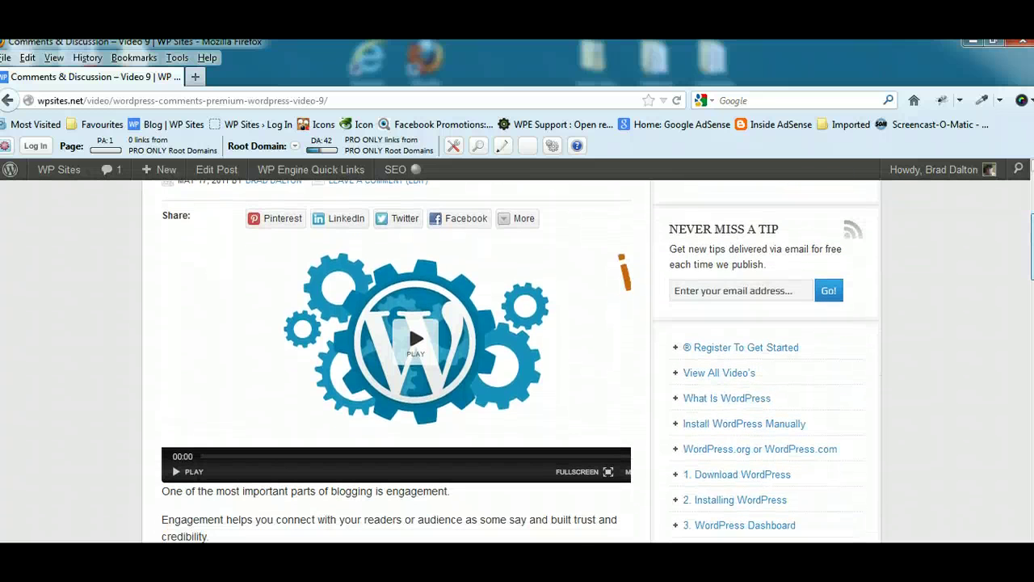
scroll(518, 360, "down", 2)
scroll(517, 361, "up", 3)
scroll(518, 361, "up", 1)
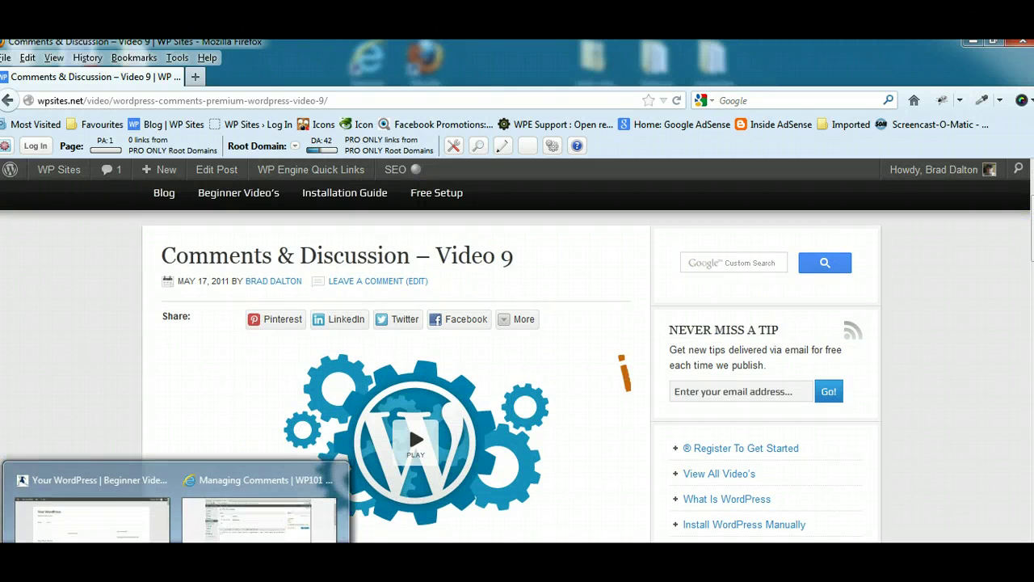
- Switch to the local WordPress site and open its admin Dashboard from Your WordPress
left_click(81, 505)
mouse_move(48, 127)
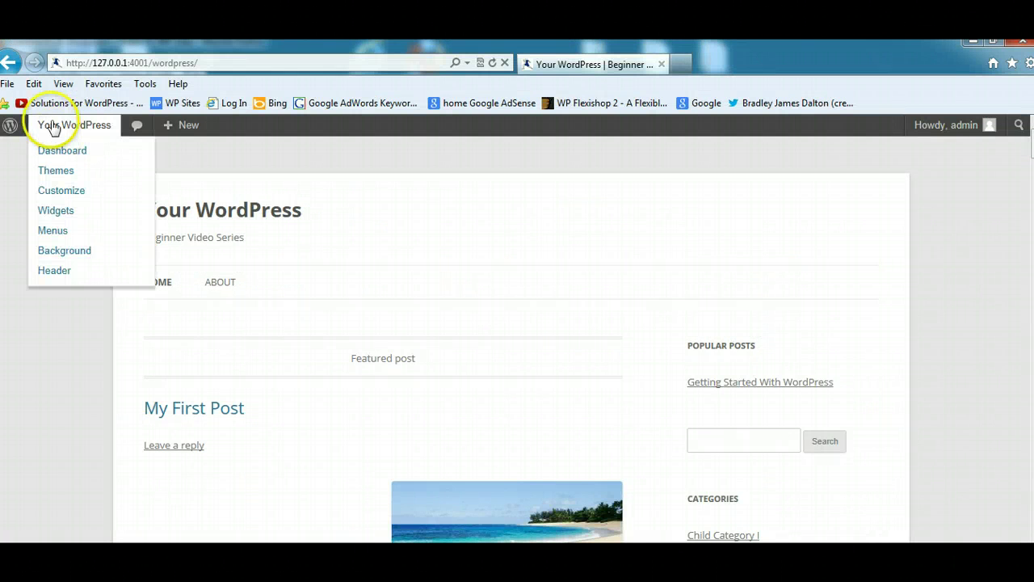
left_click(52, 152)
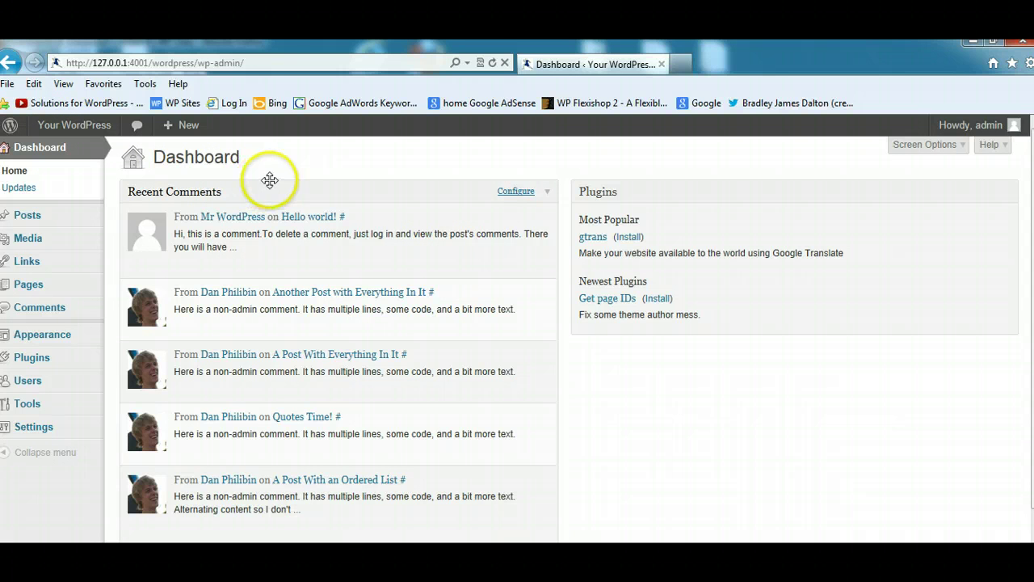
mouse_move(285, 304)
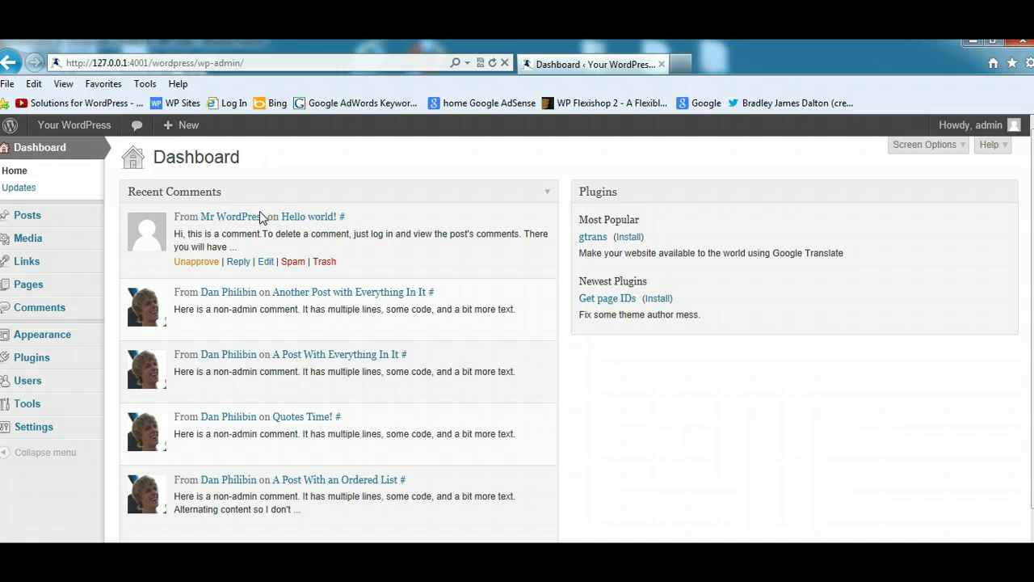
mouse_move(251, 305)
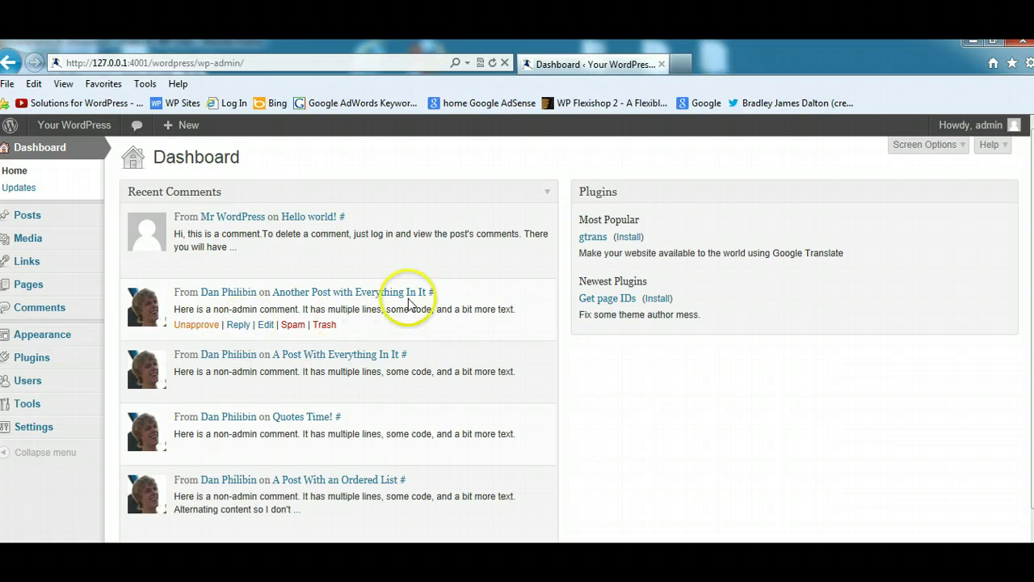
- Open the second recent comment on 'Another Post with Everything In It' and scroll down
left_click(433, 293)
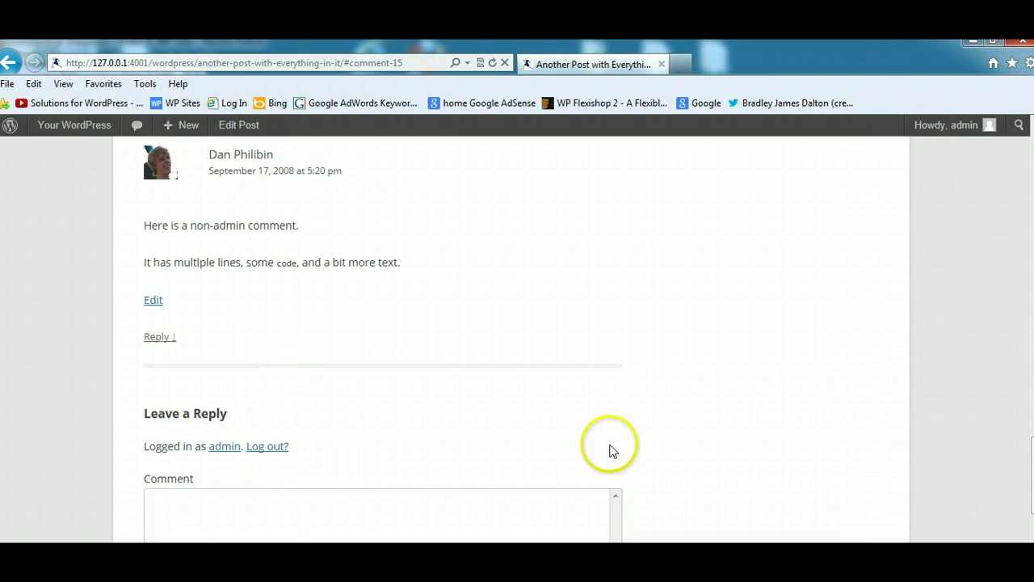
scroll(517, 339, "down", 3)
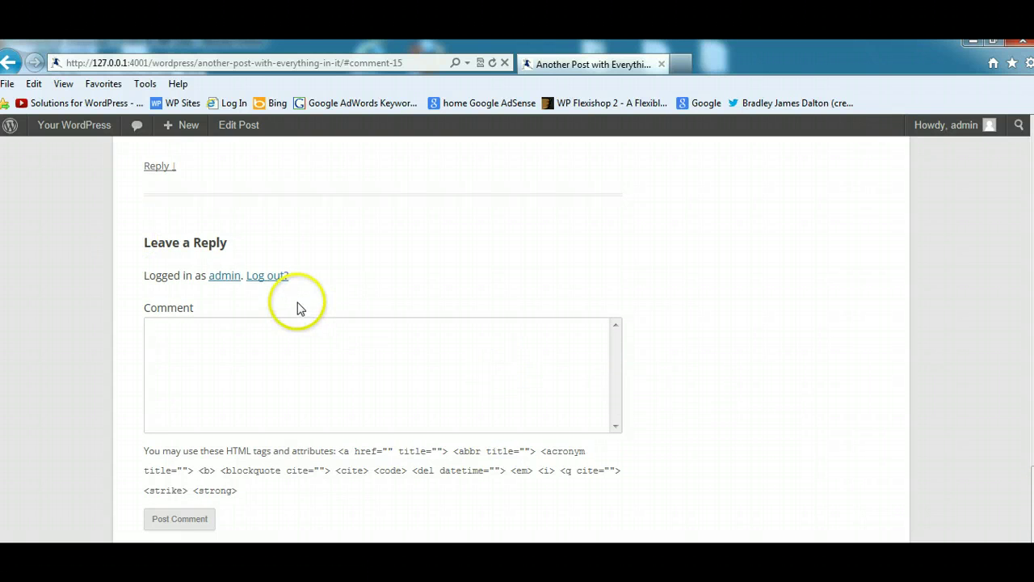
- Log out of the site and scroll down to the Leave a Reply form
left_click(268, 277)
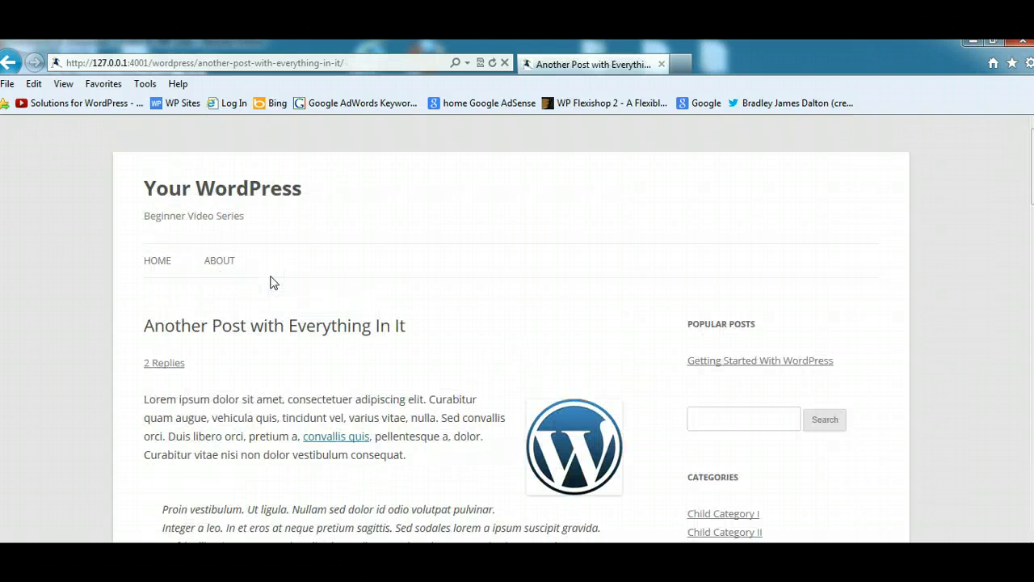
left_click(676, 326)
scroll(677, 326, "down", 15)
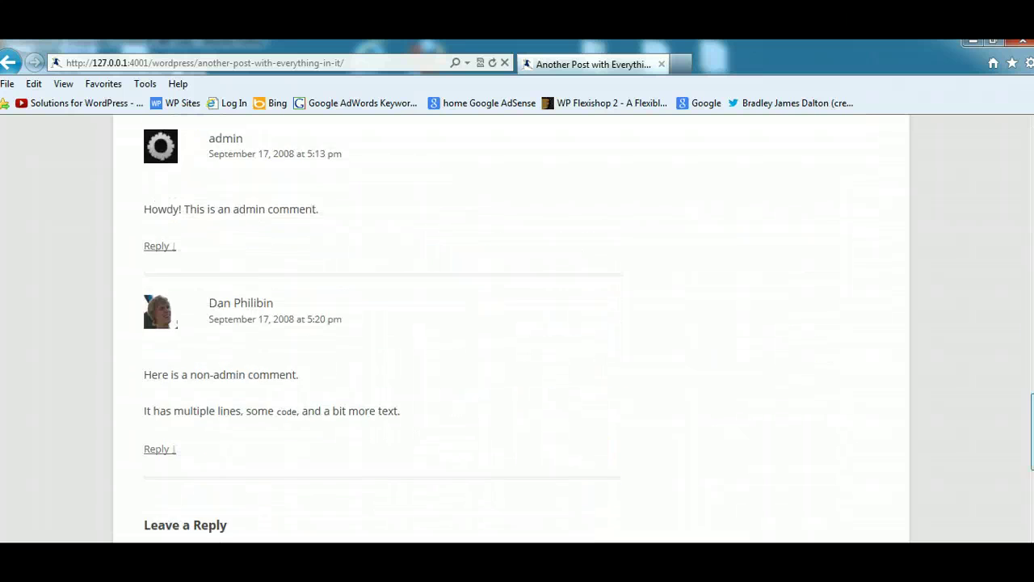
scroll(518, 323, "down", 5)
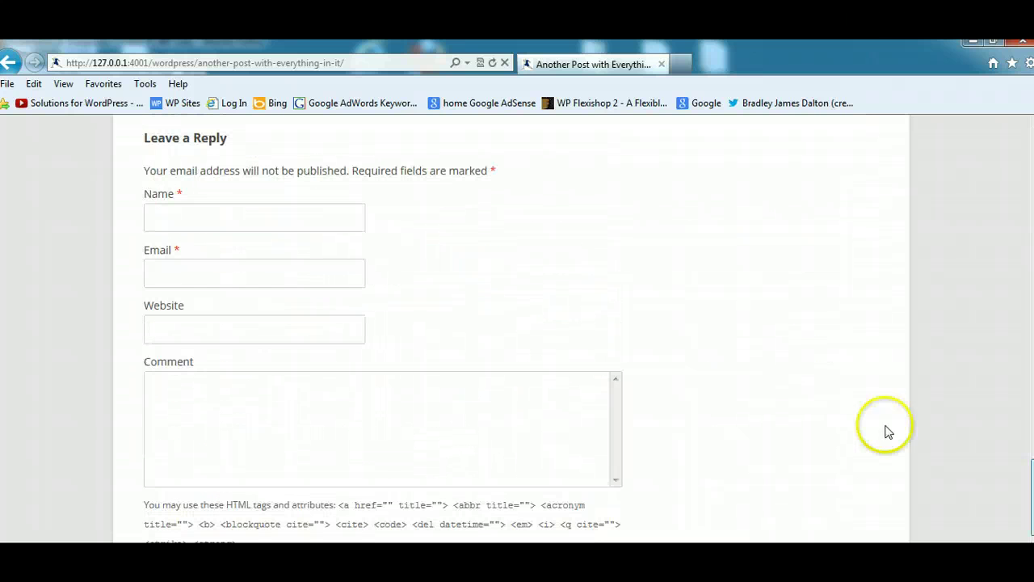
- Try the visitor Name, Email, Website and Comment fields, then return to the previous page
left_click(243, 224)
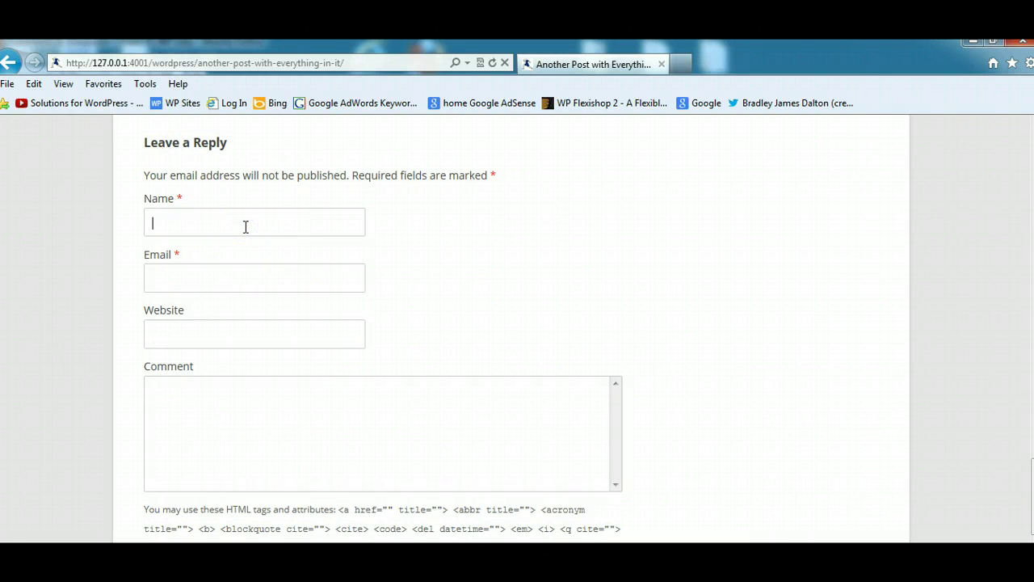
left_click(213, 271)
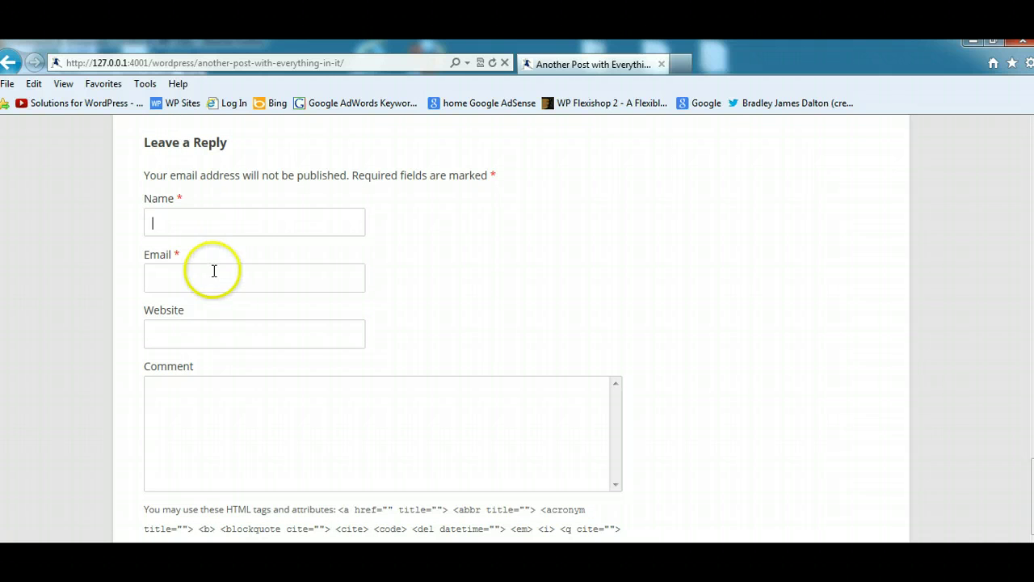
left_click(234, 331)
left_click(288, 411)
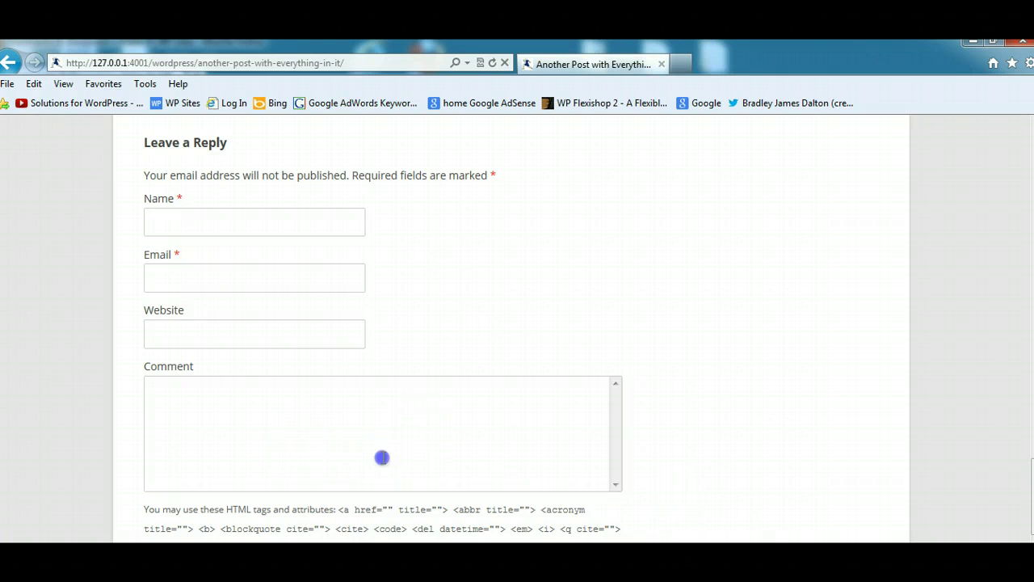
left_click(220, 406)
scroll(1017, 489, "down", 3)
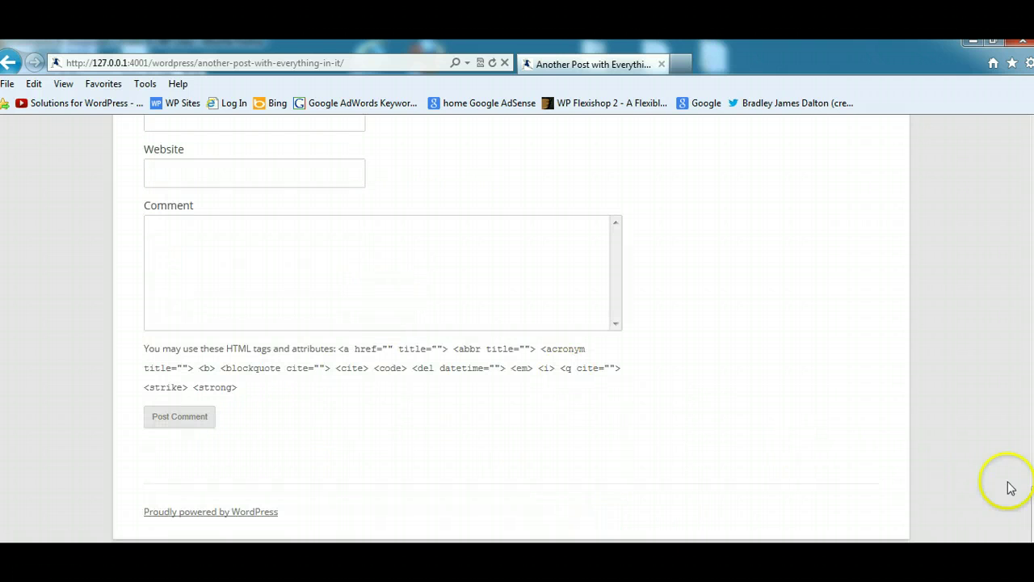
scroll(517, 323, "up", 6)
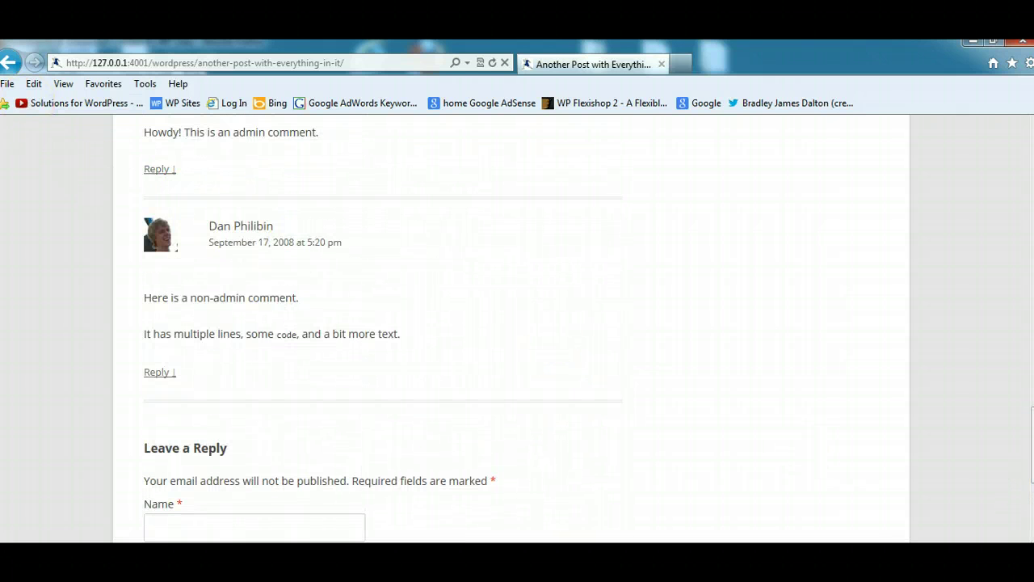
left_click(7, 62)
- Return to the login page and log in as admin using the saved username
left_click(7, 62)
type("a")
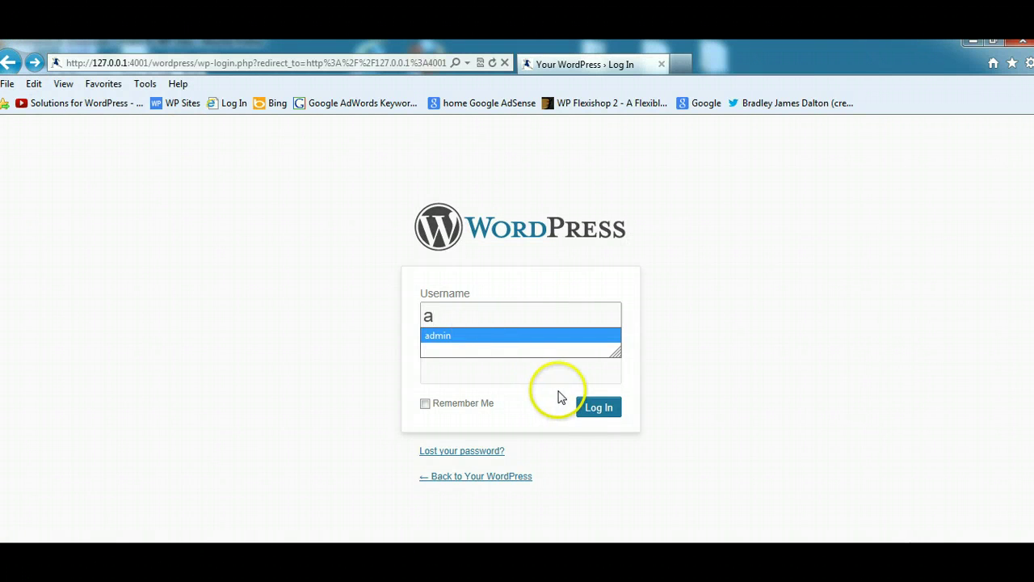
left_click(445, 337)
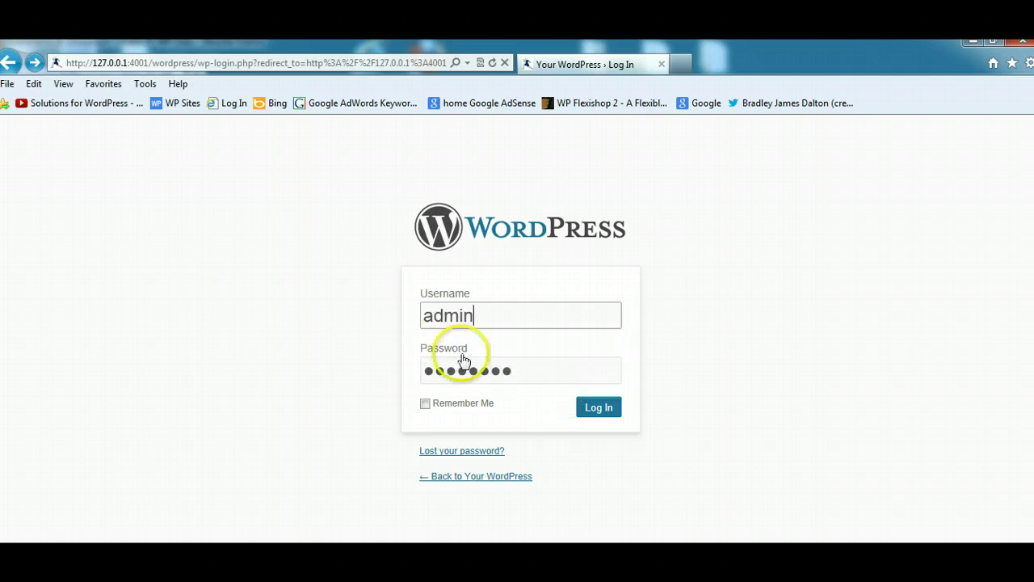
left_click(593, 408)
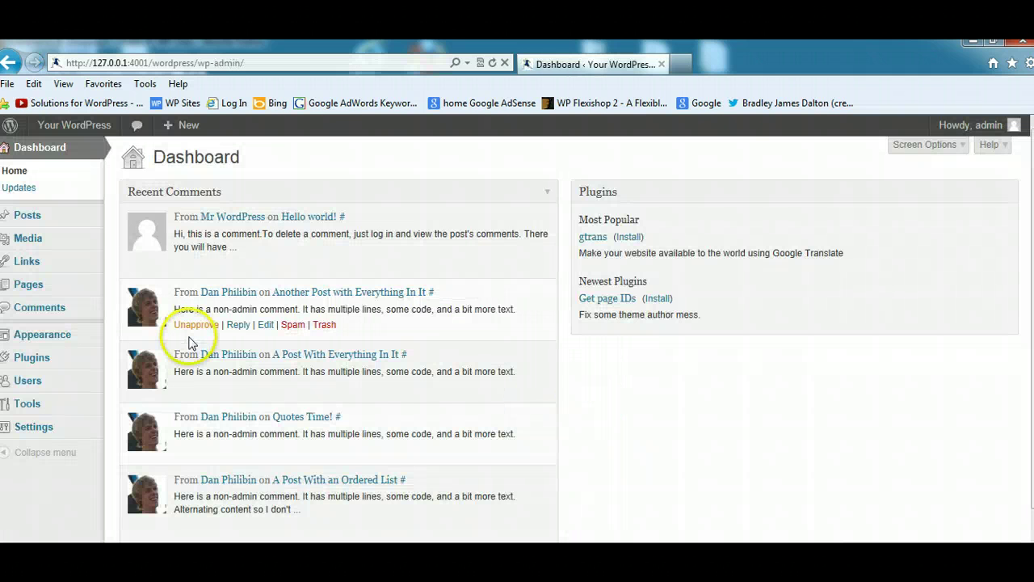
mouse_move(203, 244)
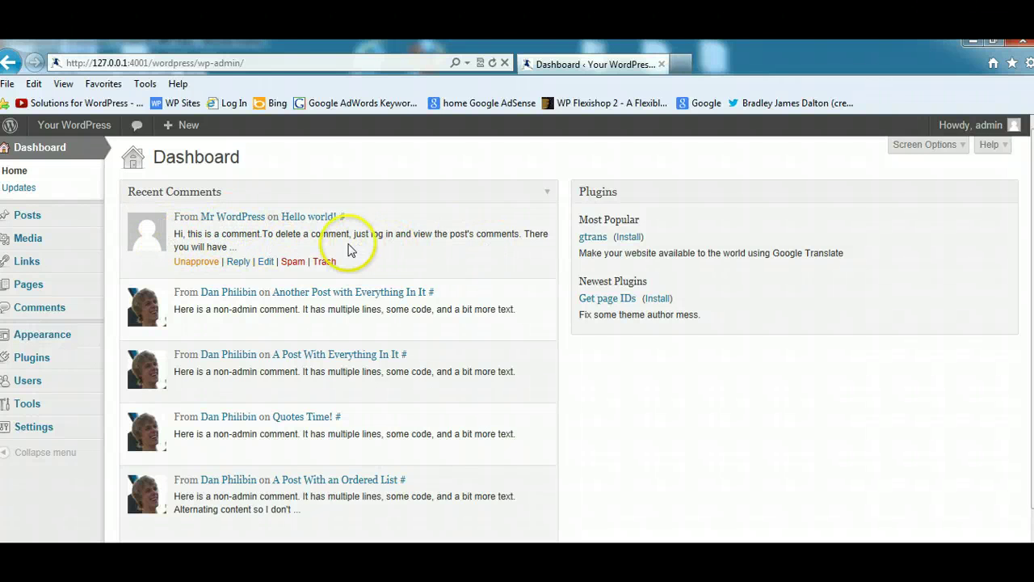
- Open the first comment for editing and replace its author name with a new one
left_click(268, 269)
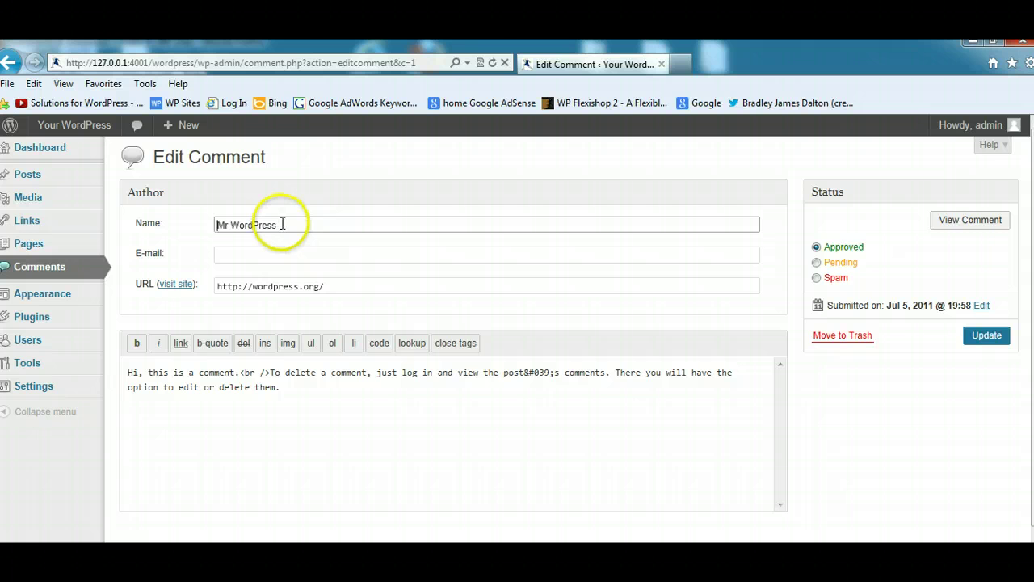
left_click_drag(283, 224, 201, 226)
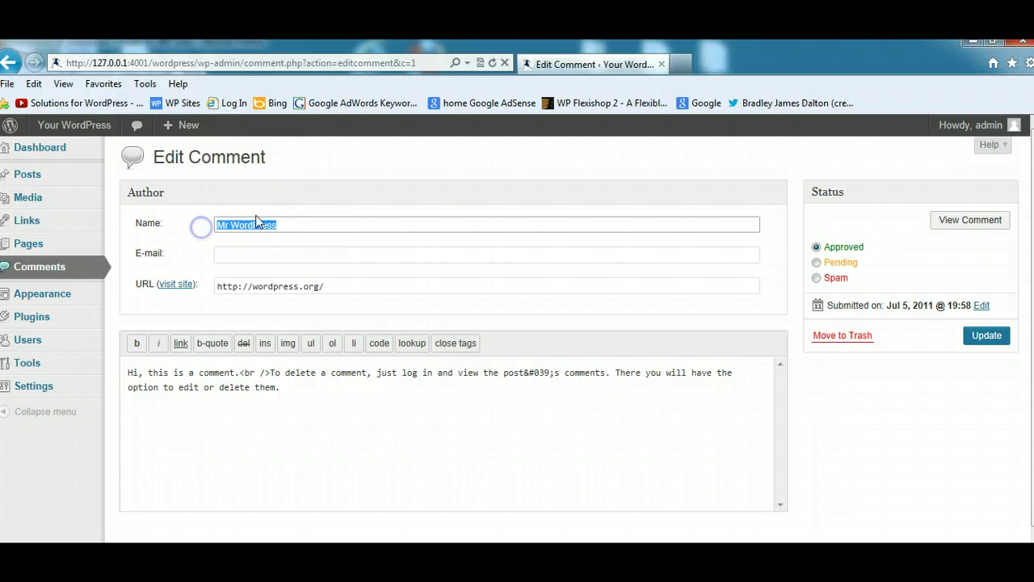
left_click(224, 224)
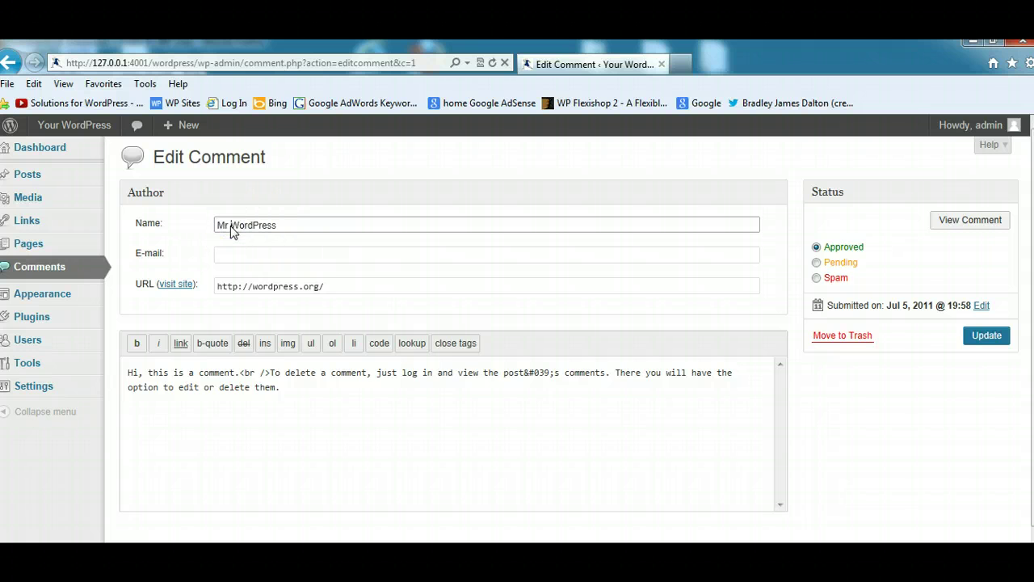
left_click(231, 226)
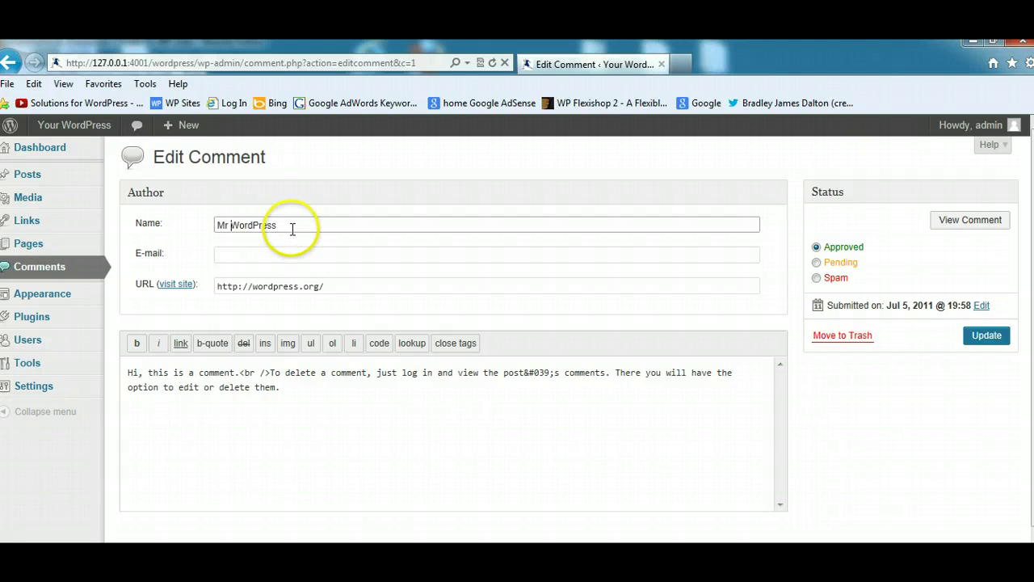
left_click_drag(293, 227, 165, 221)
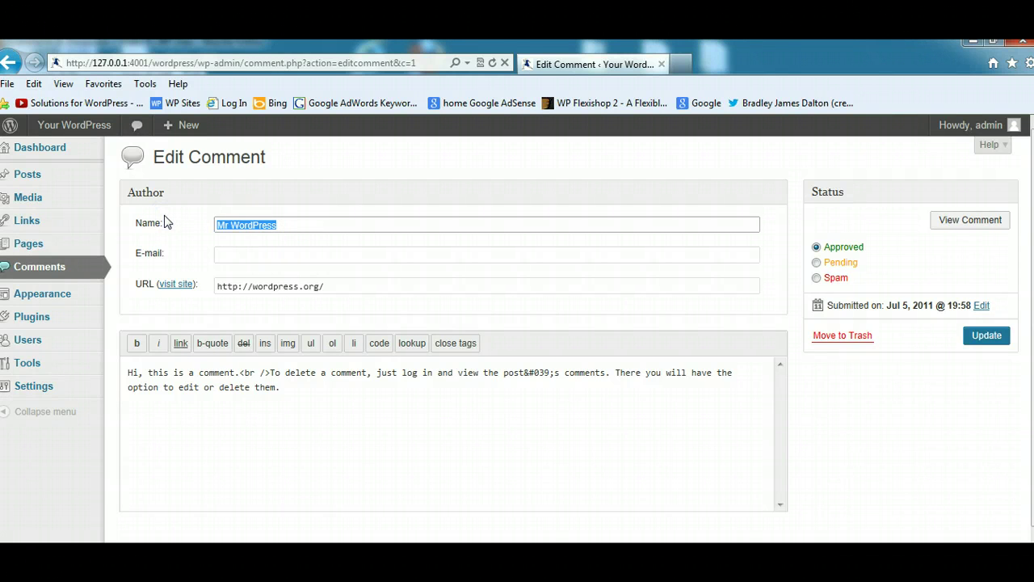
type("John Smith")
- Set the comment's status to Spam and update it
left_click(329, 288)
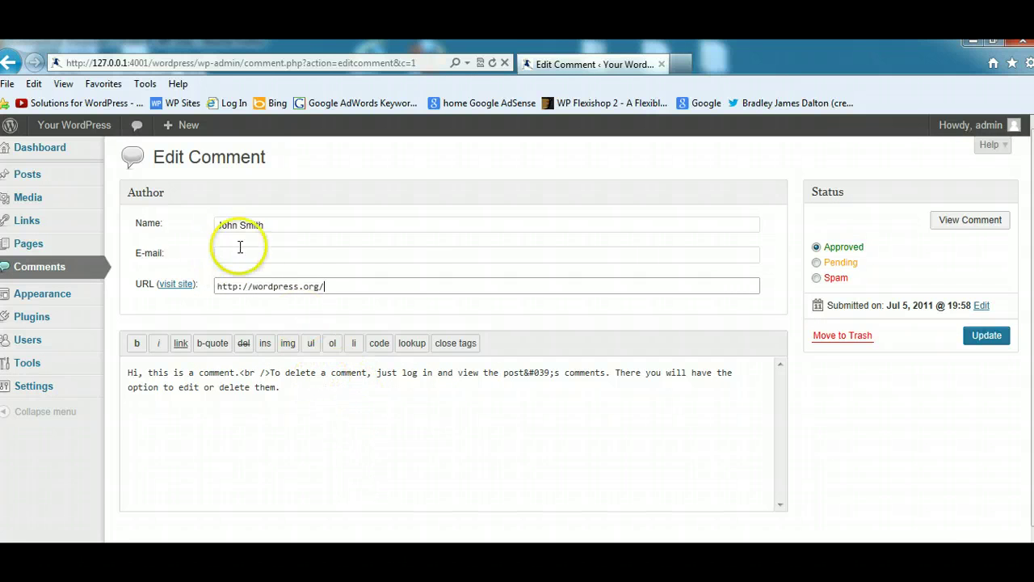
left_click(817, 278)
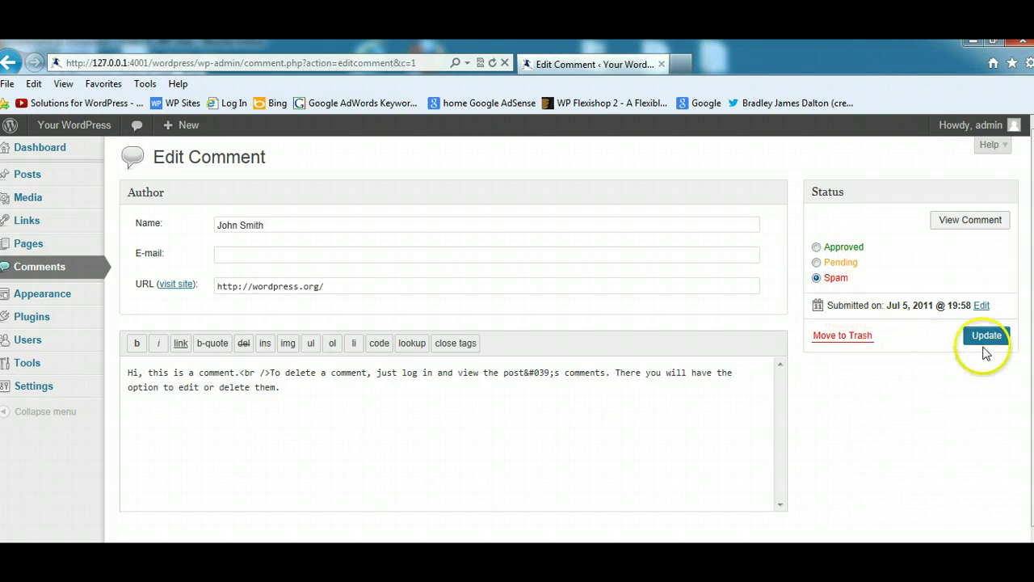
left_click(987, 335)
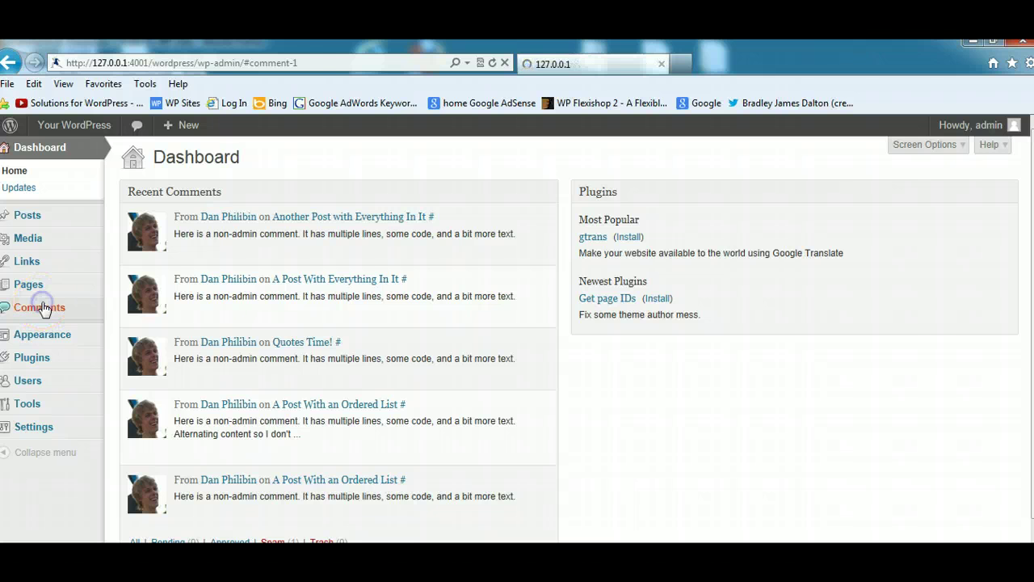
- Browse the full Comments list, then go to Settings > Discussion
left_click(42, 308)
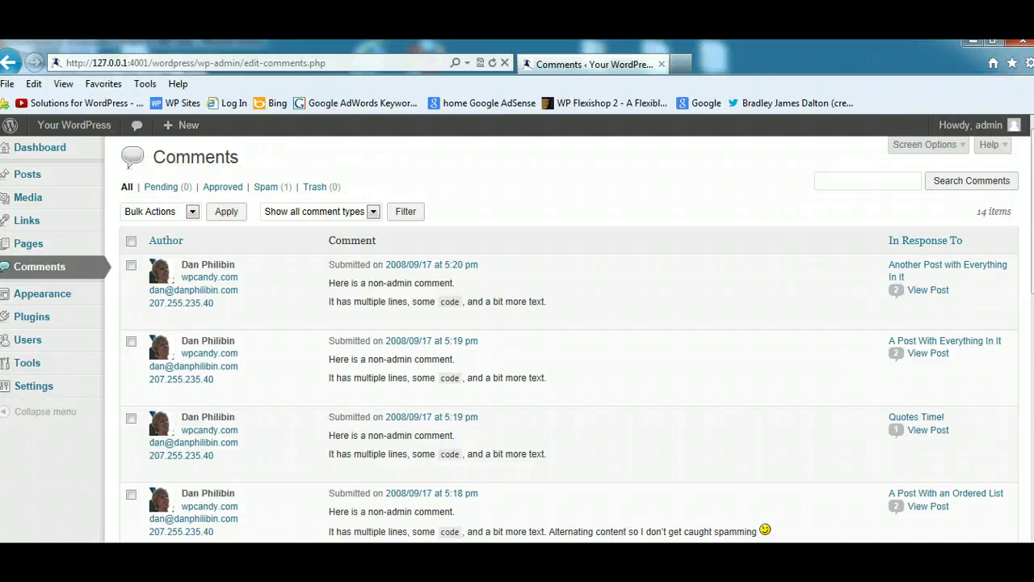
scroll(517, 333, "down", 10)
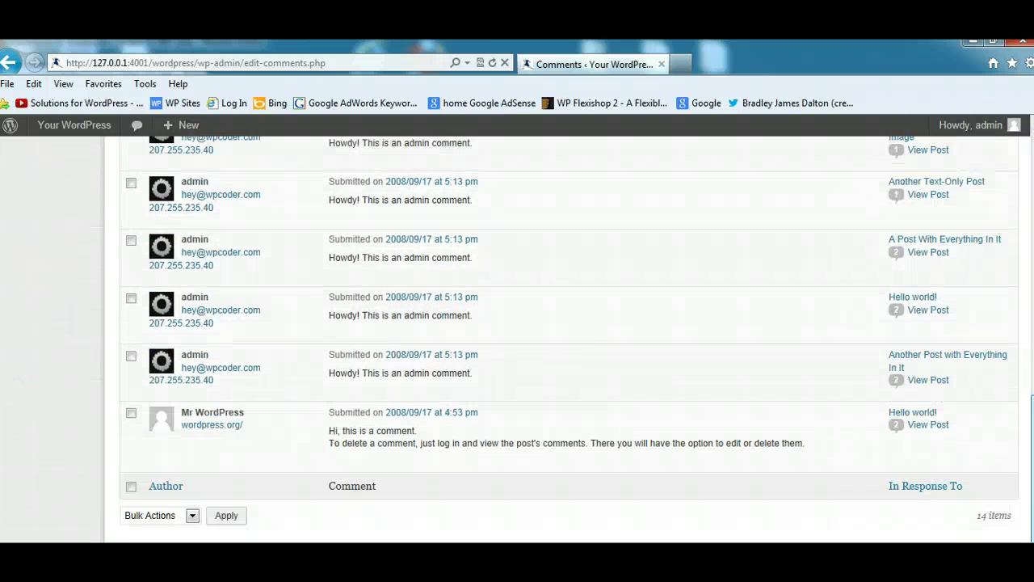
scroll(518, 334, "up", 10)
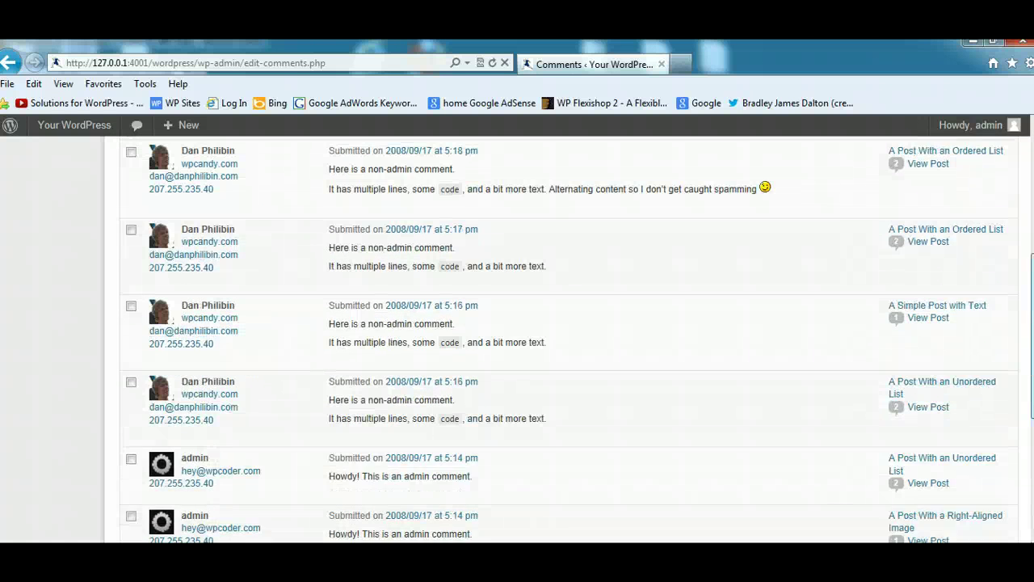
scroll(518, 334, "up", 1)
mouse_move(473, 272)
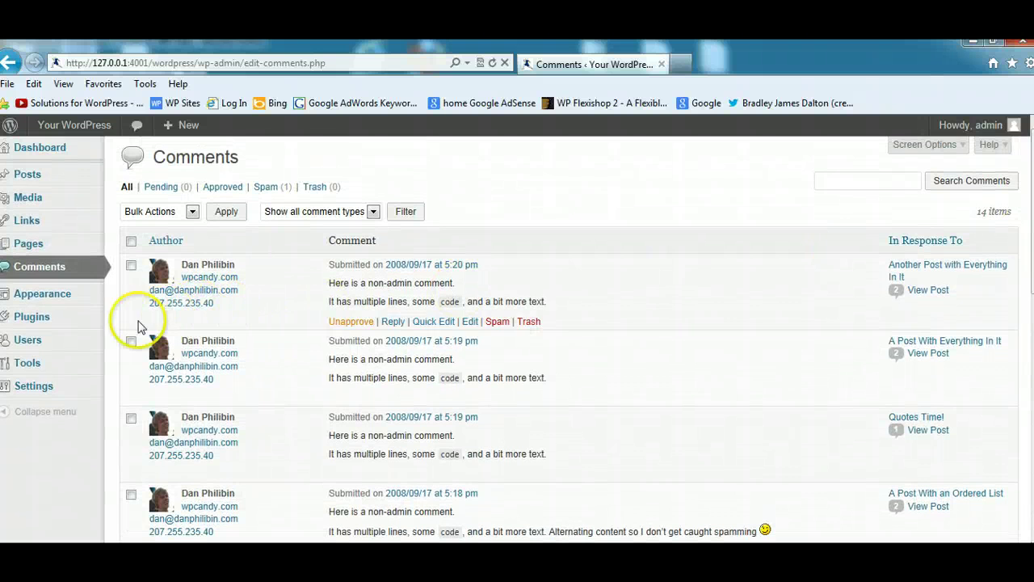
mouse_move(56, 384)
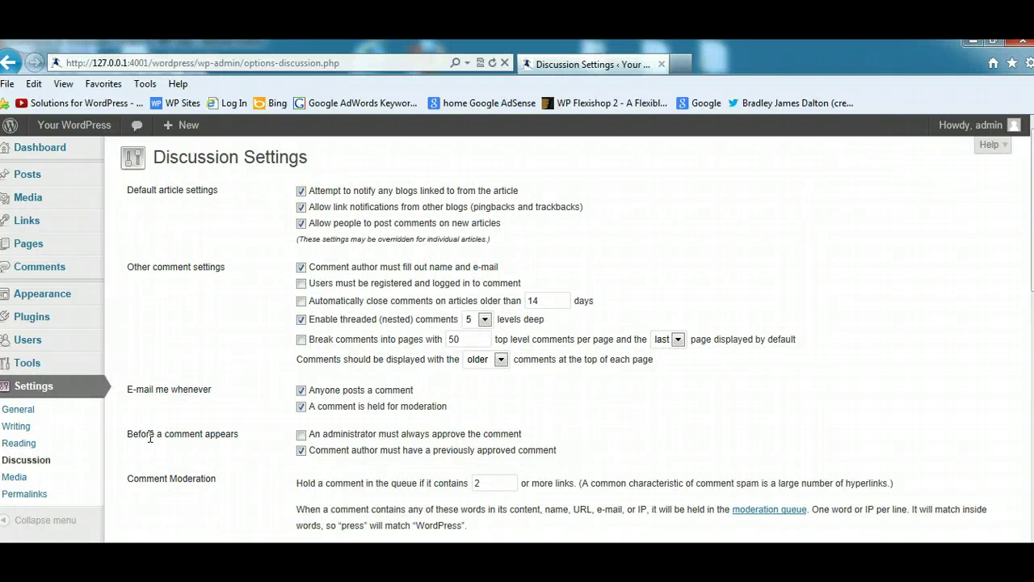
left_click(975, 277)
scroll(975, 277, "down", 3)
scroll(975, 277, "up", 3)
left_click(883, 209)
left_click(613, 233)
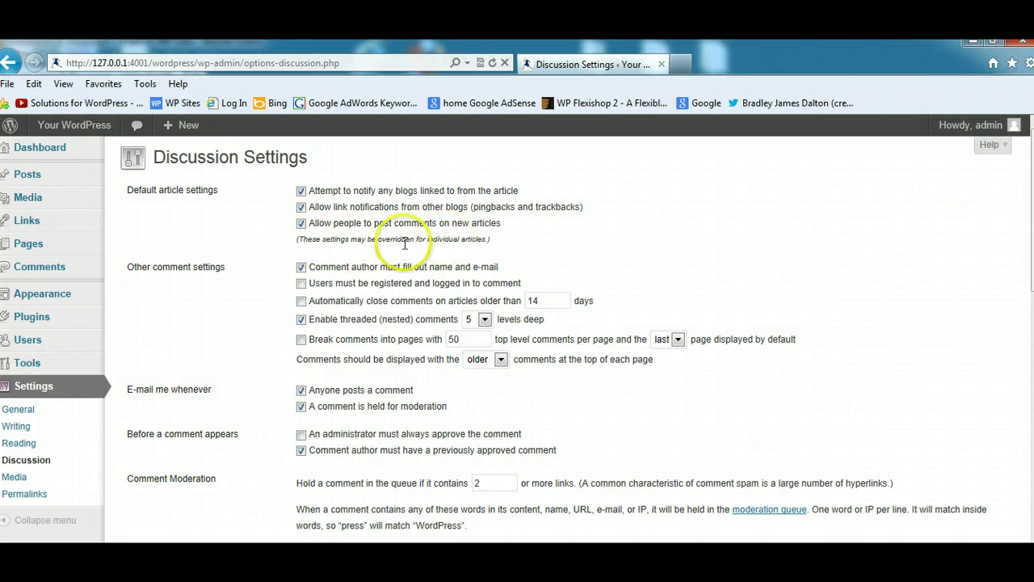
left_click(302, 225)
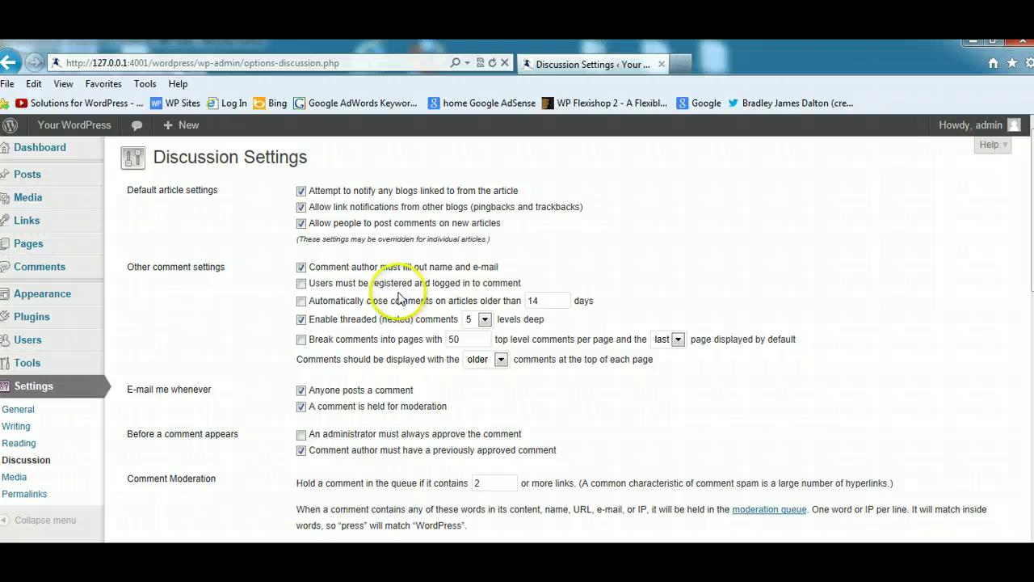
left_click(304, 286)
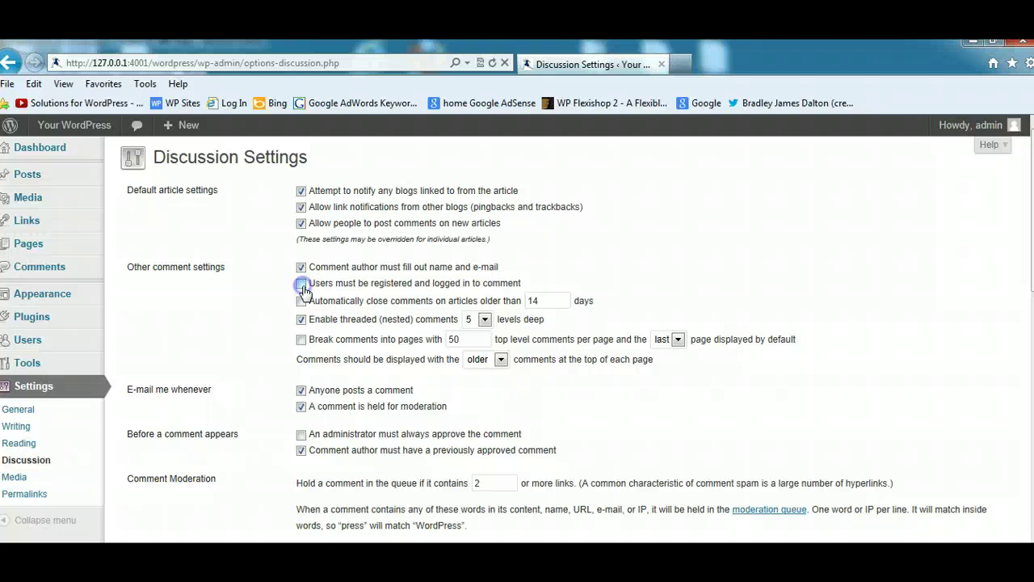
left_click(303, 285)
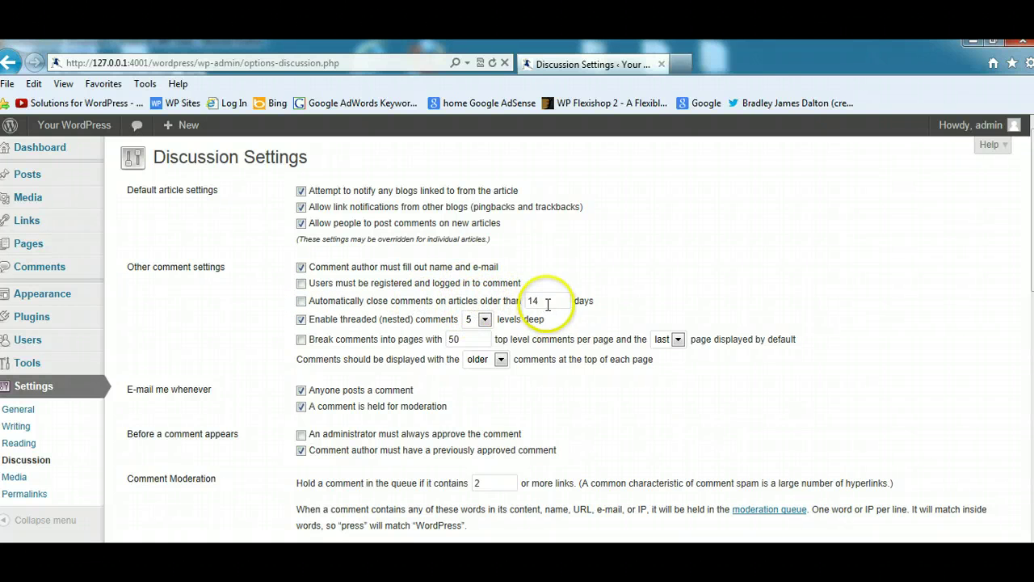
left_click(547, 301)
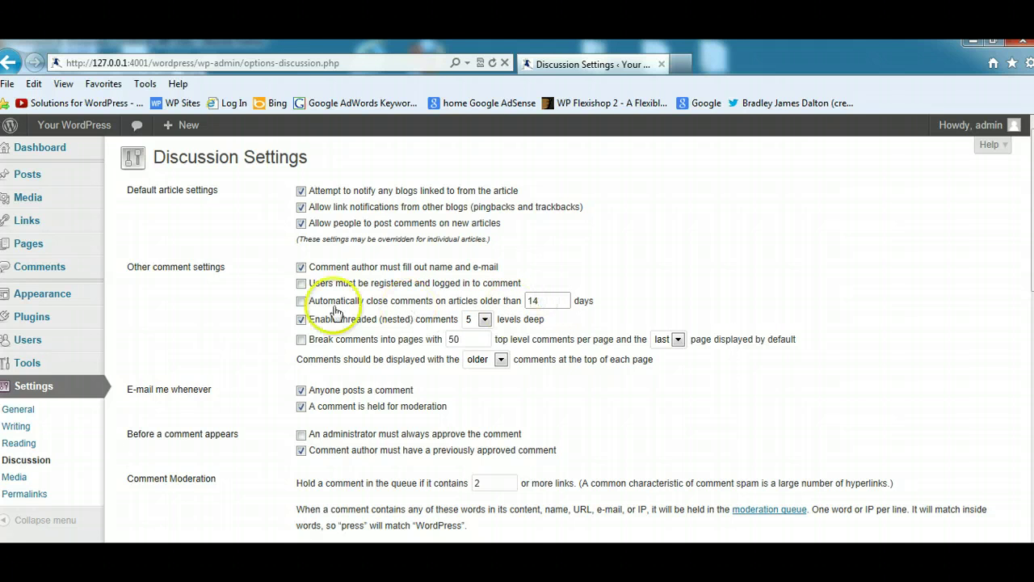
- Leave auto-closing of old comments off and keep threaded nesting depth at 5 after trying 10
left_click(302, 301)
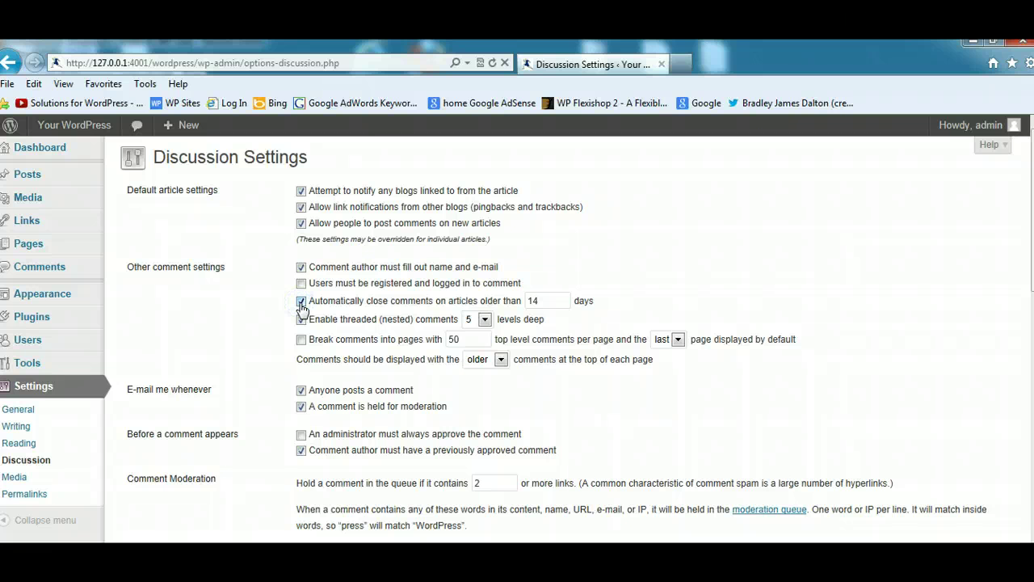
left_click(301, 302)
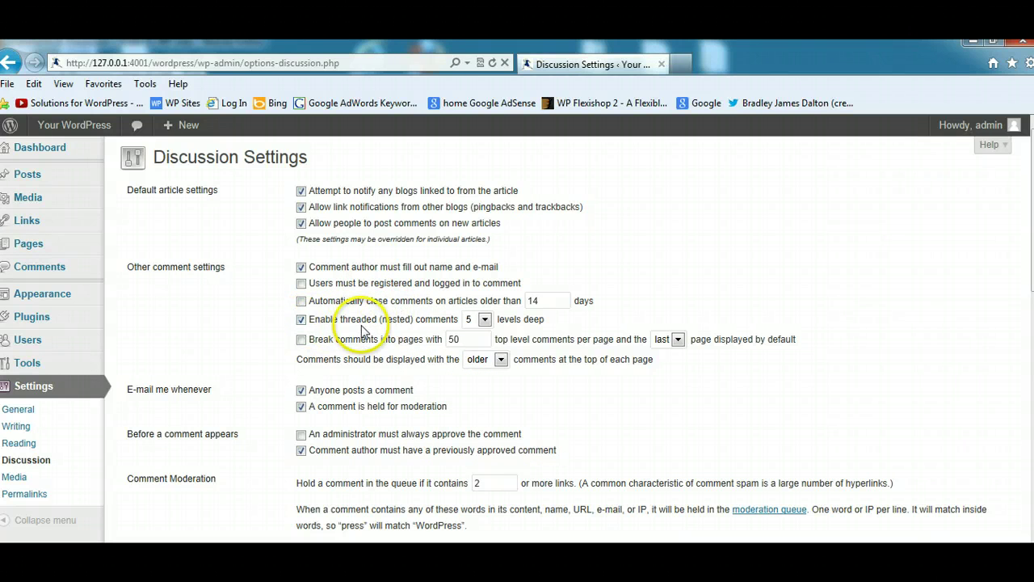
left_click(485, 320)
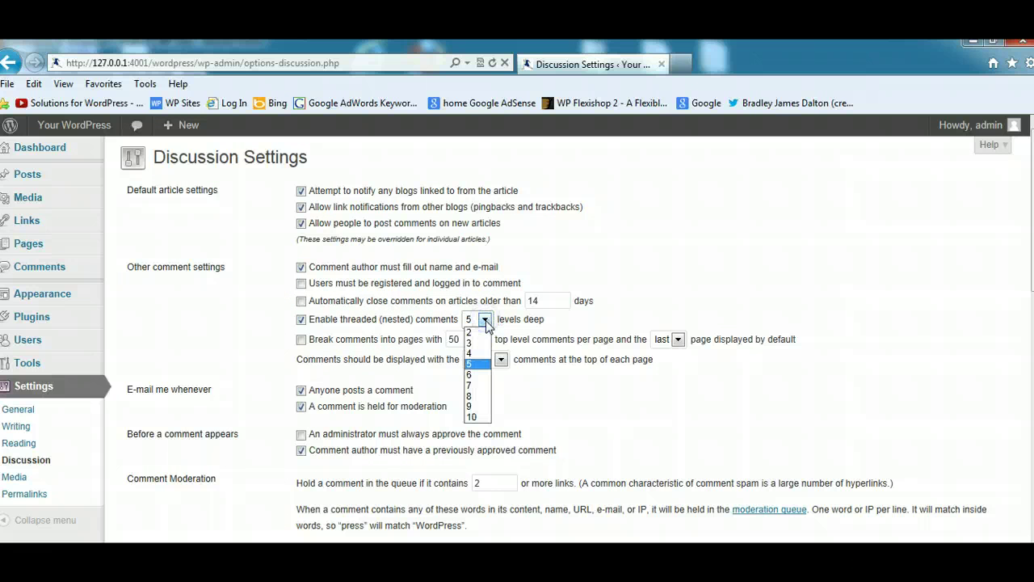
left_click(477, 418)
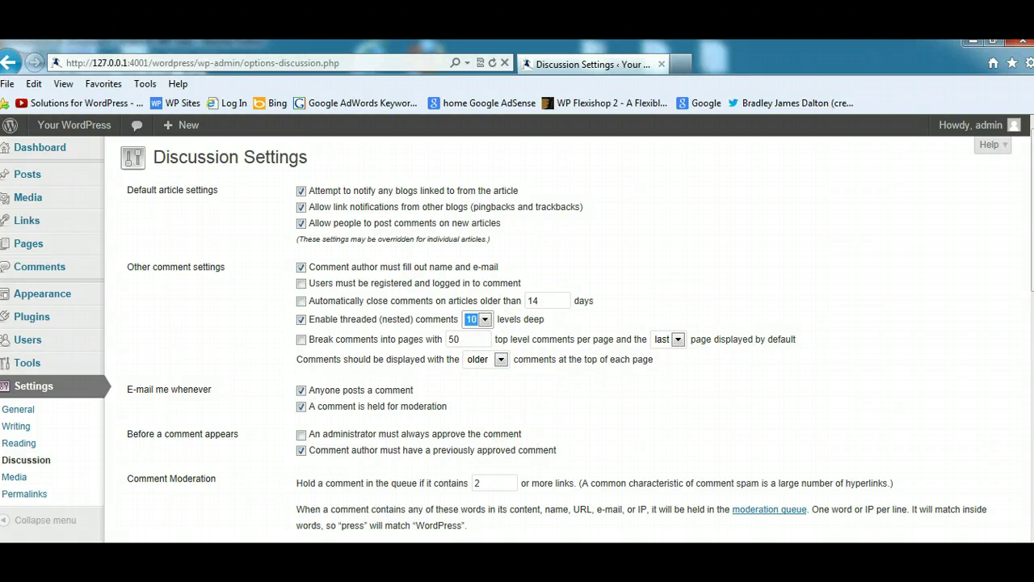
left_click(483, 319)
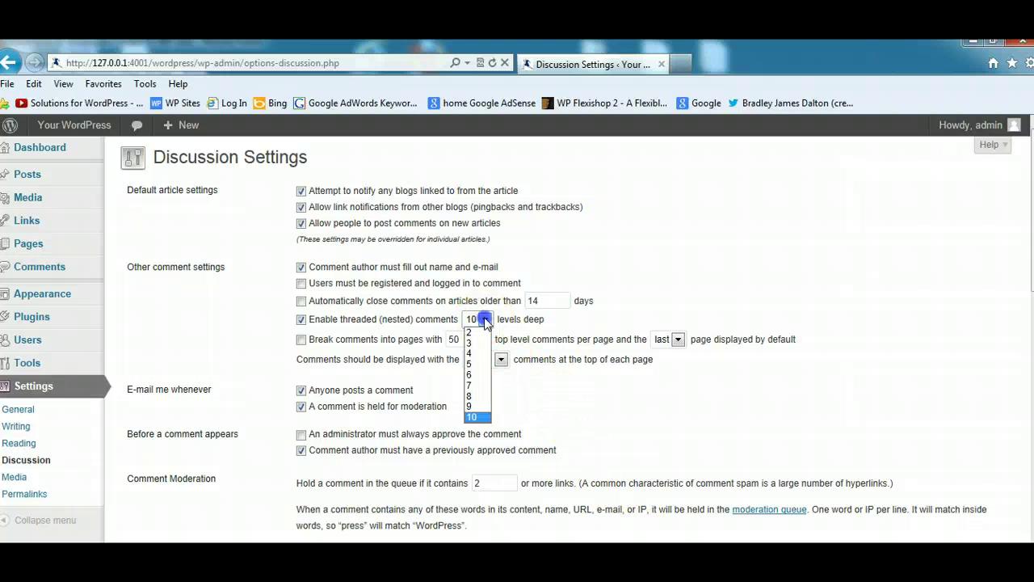
left_click(481, 365)
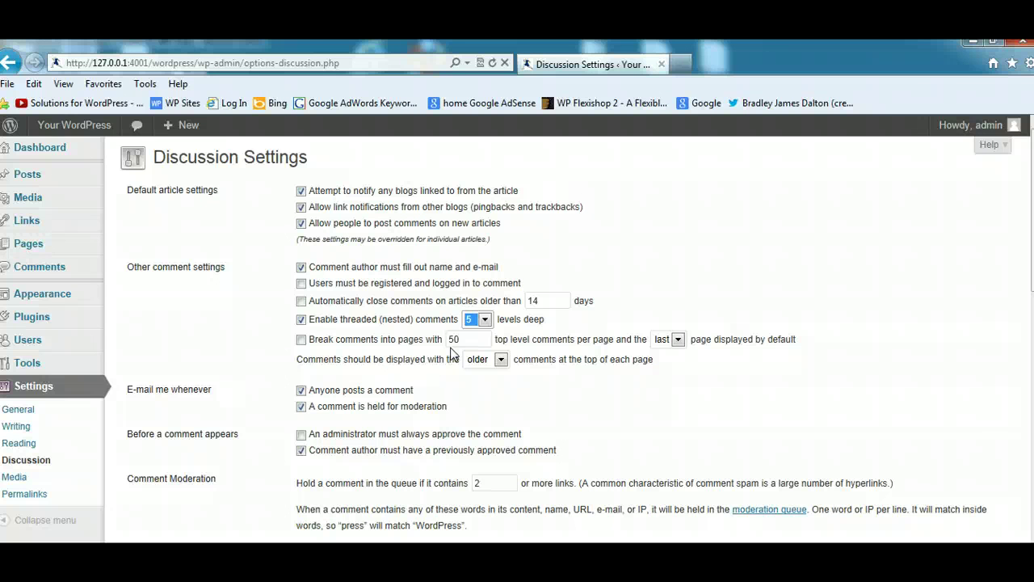
- Keep 50 comments per page and show newer comments at the top of each page
left_click(477, 339)
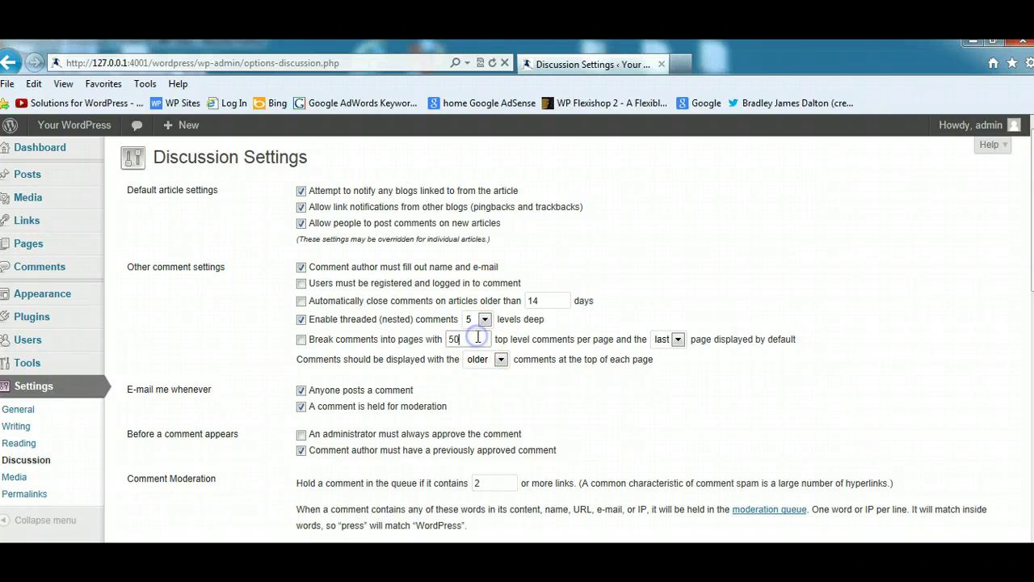
left_click(458, 341)
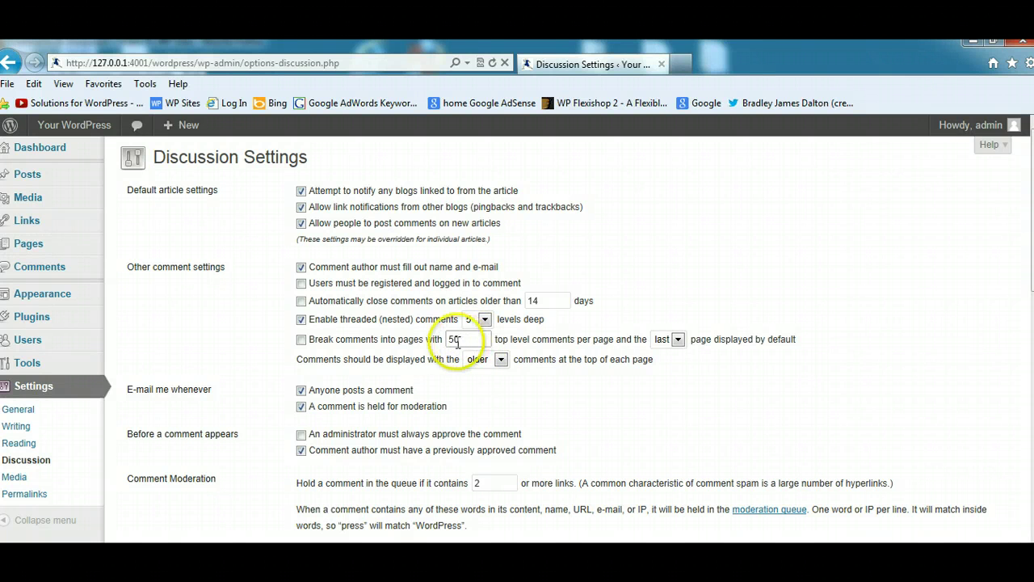
left_click(501, 361)
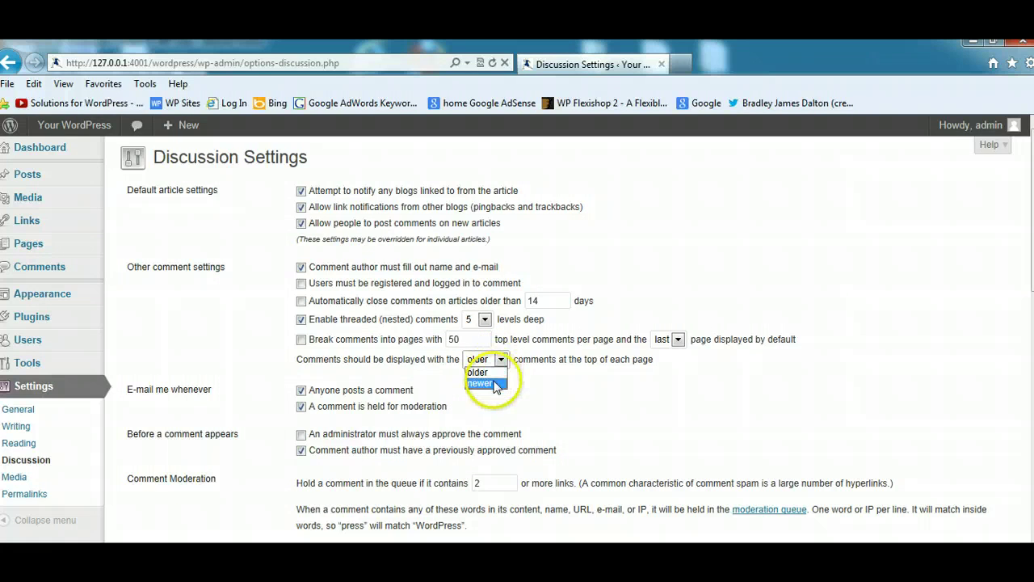
left_click(485, 383)
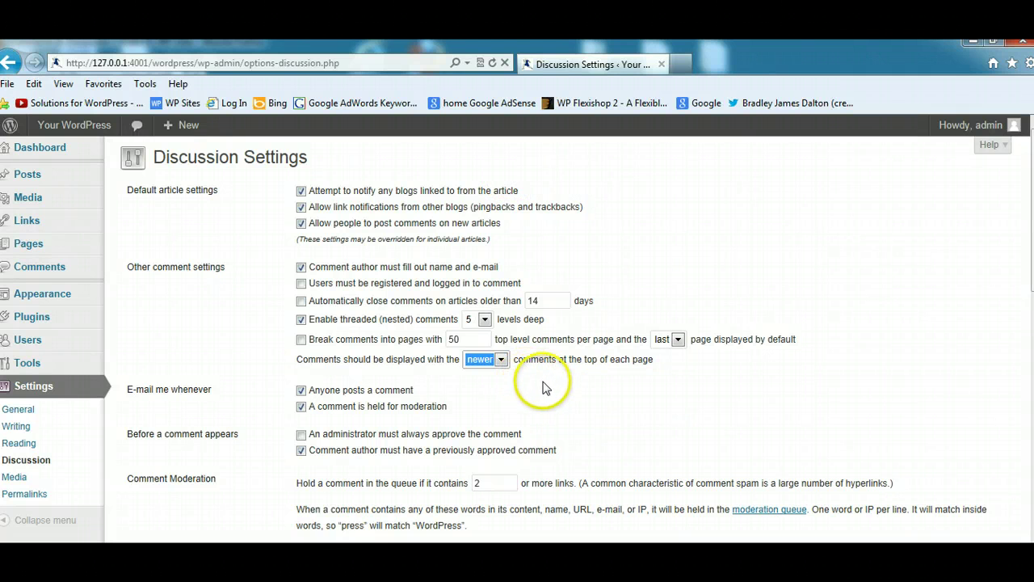
left_click(501, 361)
left_click(501, 360)
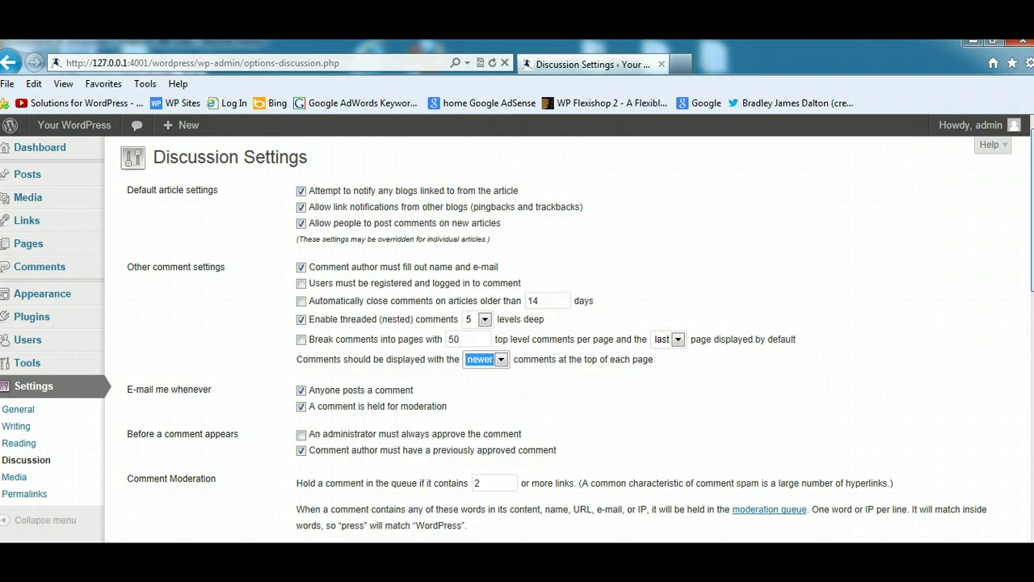
- Require administrator approval and a previously approved comment from authors, plus e-mail on held comments
scroll(1026, 259, "down", 1)
scroll(1026, 259, "down", 1)
scroll(1026, 258, "down", 2)
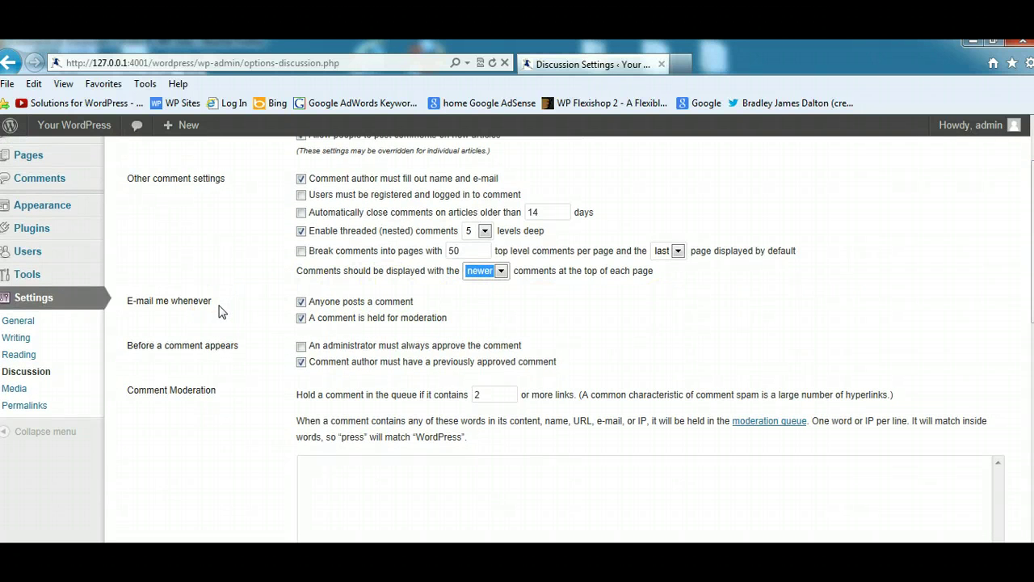
left_click(302, 319)
left_click(302, 347)
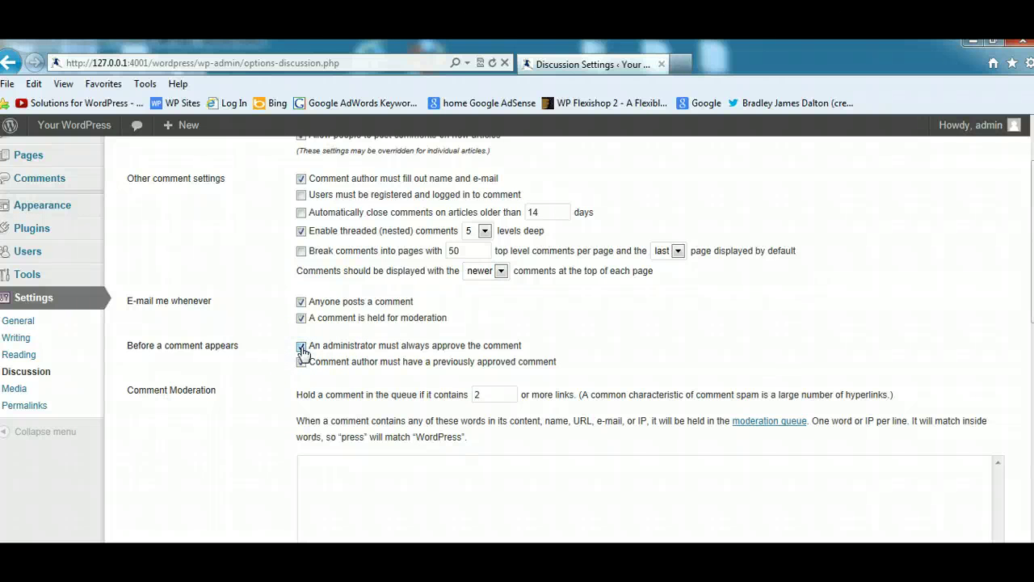
left_click(321, 361)
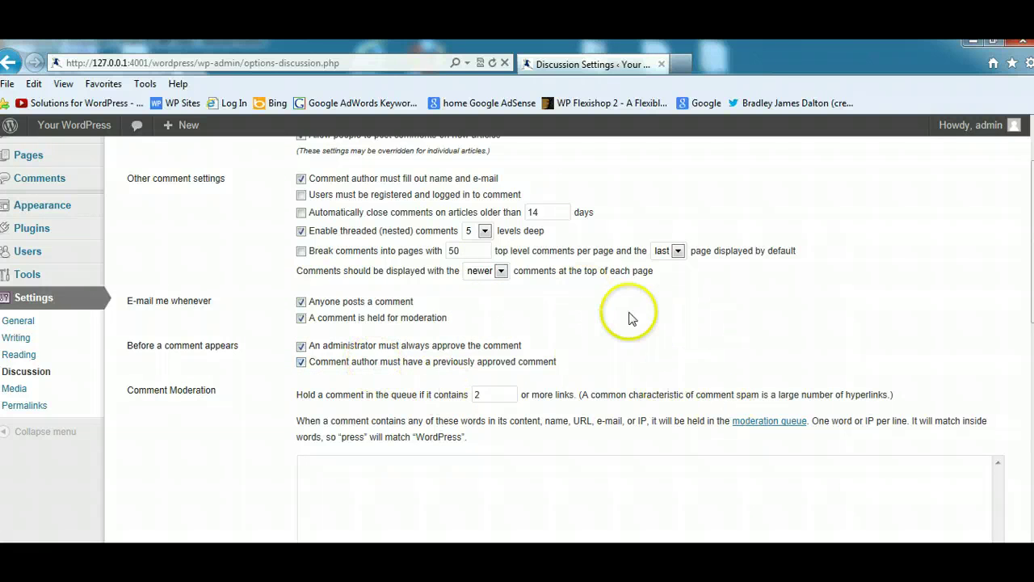
- Review Comment Moderation, keeping the 2-link hold threshold and an empty keyword list
scroll(914, 376, "down", 2)
scroll(914, 377, "down", 3)
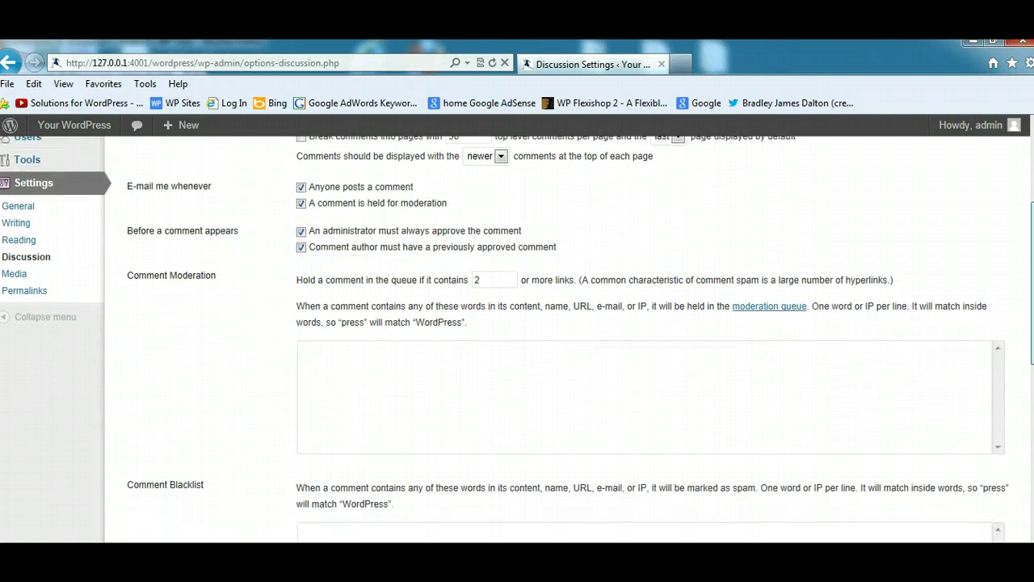
left_click(301, 247)
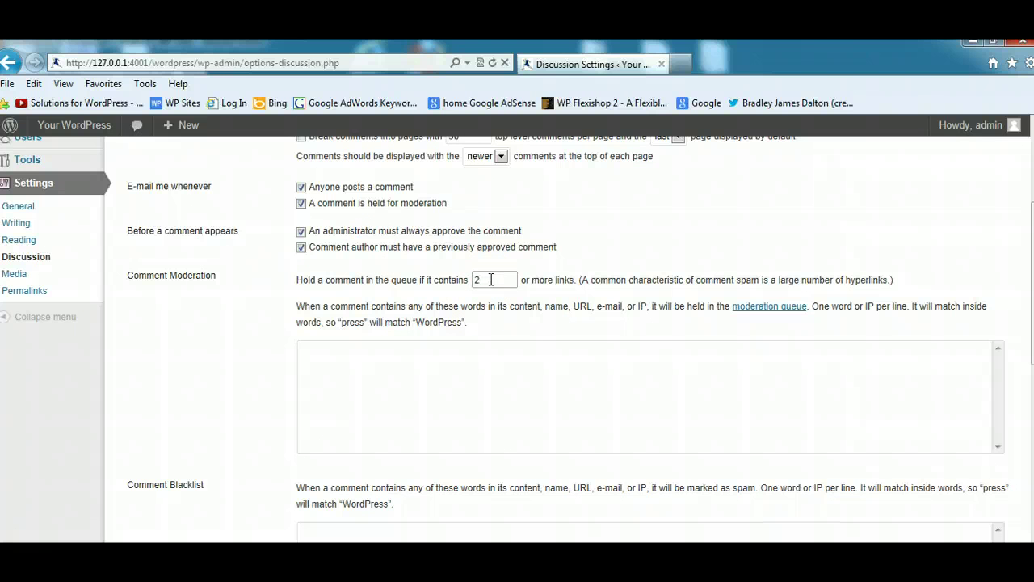
left_click(488, 352)
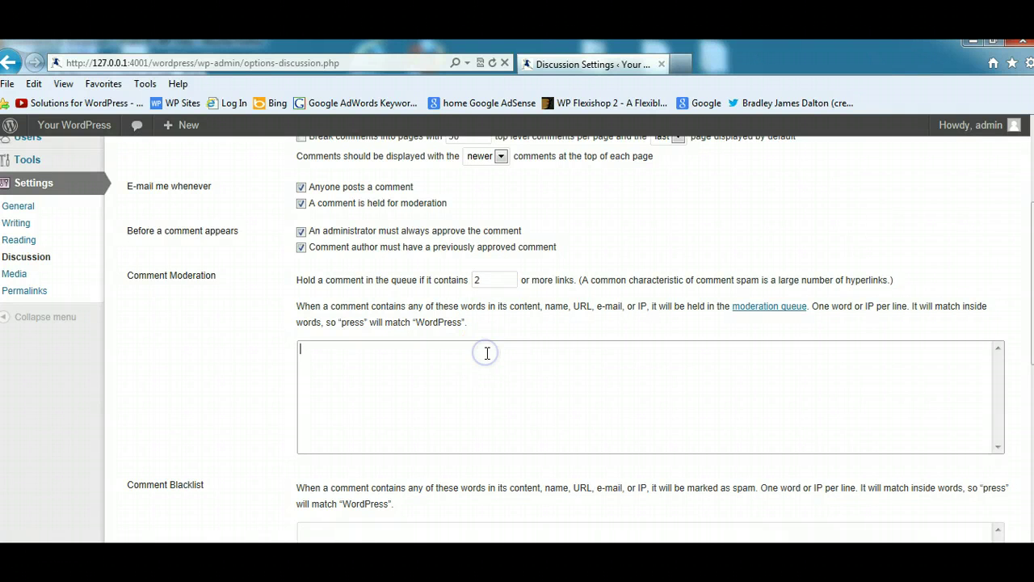
left_click(485, 279)
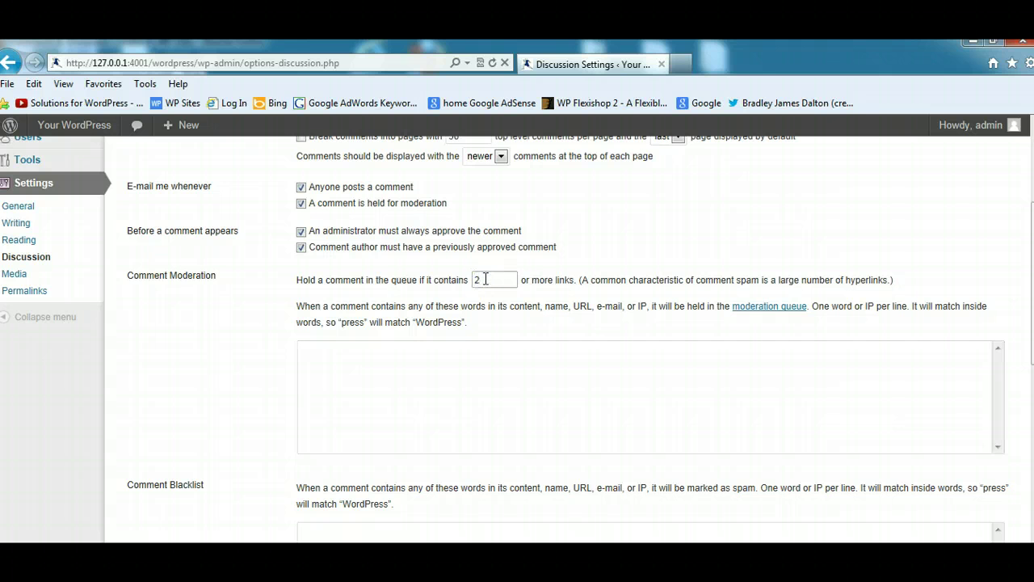
left_click(410, 358)
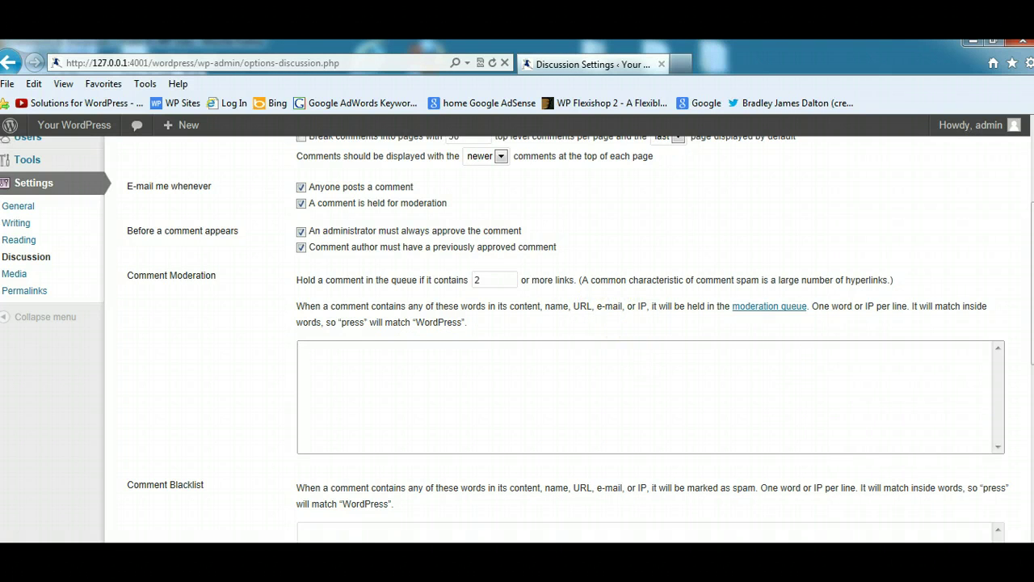
- Enter 'viagra' and 'downd free movies' on separate lines in the Comment Blacklist
scroll(977, 394, "down", 3)
scroll(518, 330, "down", 1)
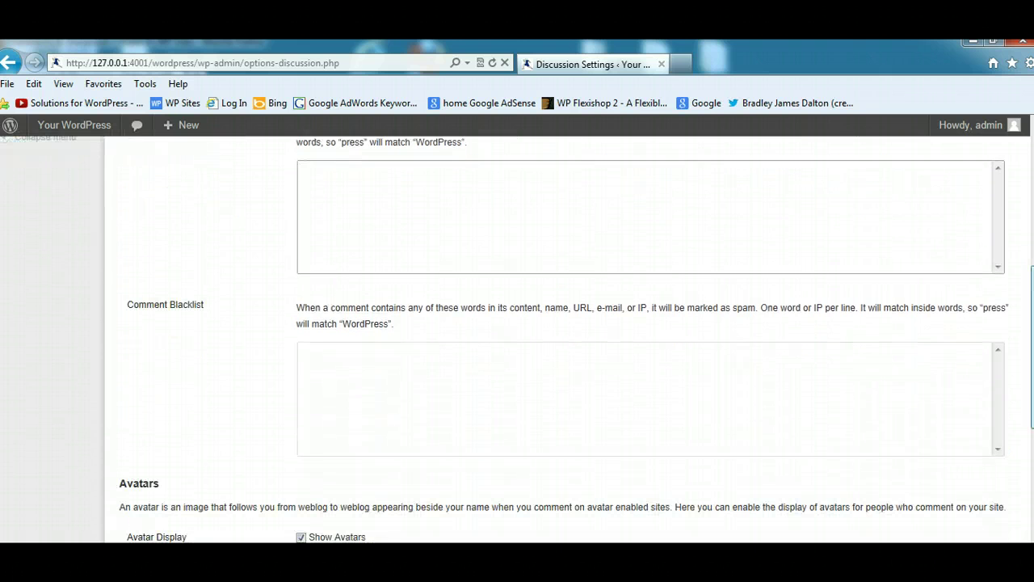
left_click(399, 370)
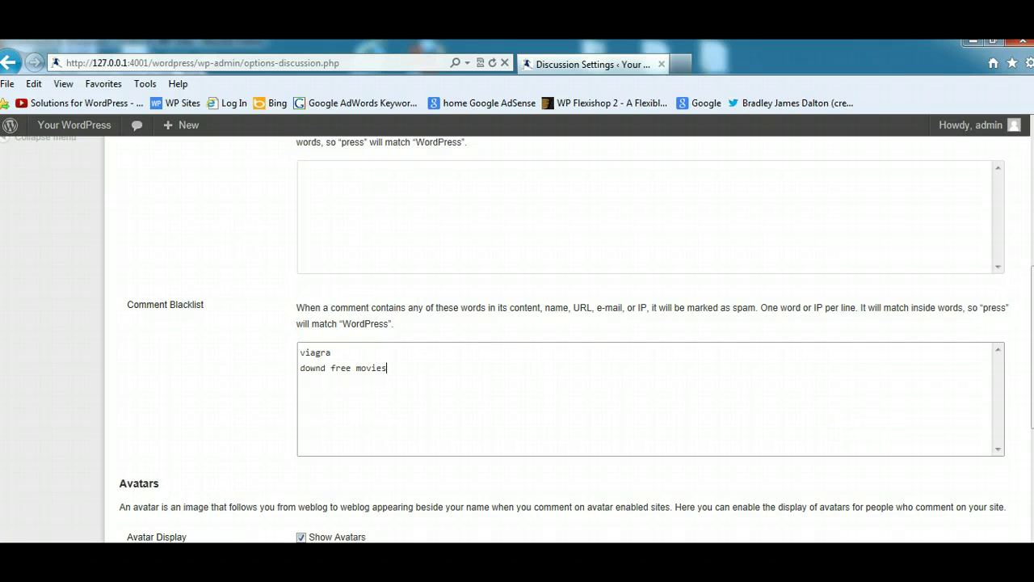
scroll(531, 312, "down", 1)
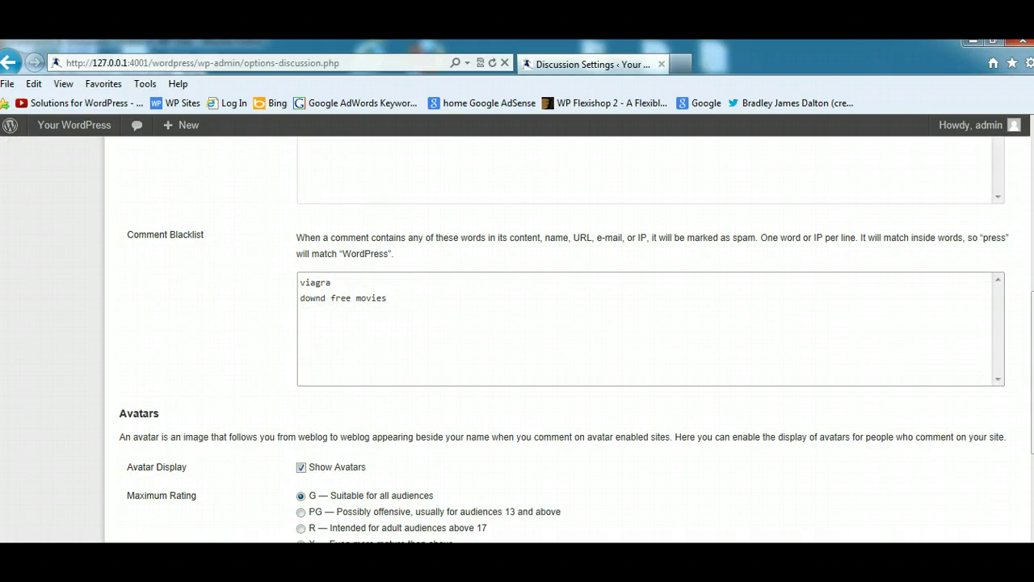
left_click_drag(1032, 371, 1032, 453)
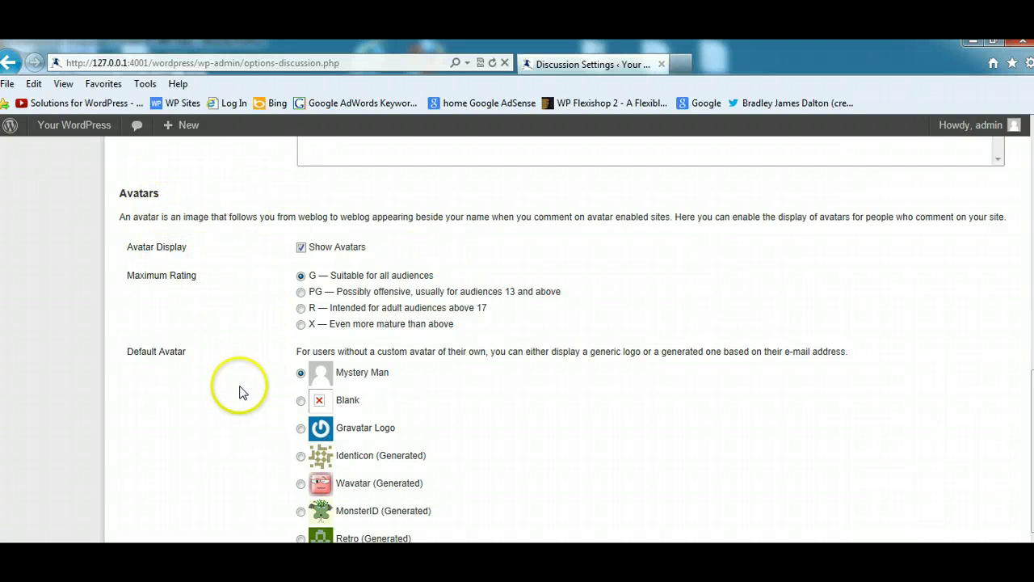
- Return to the Discussion Settings window and choose Gravatar Logo as the default avatar
left_click(174, 561)
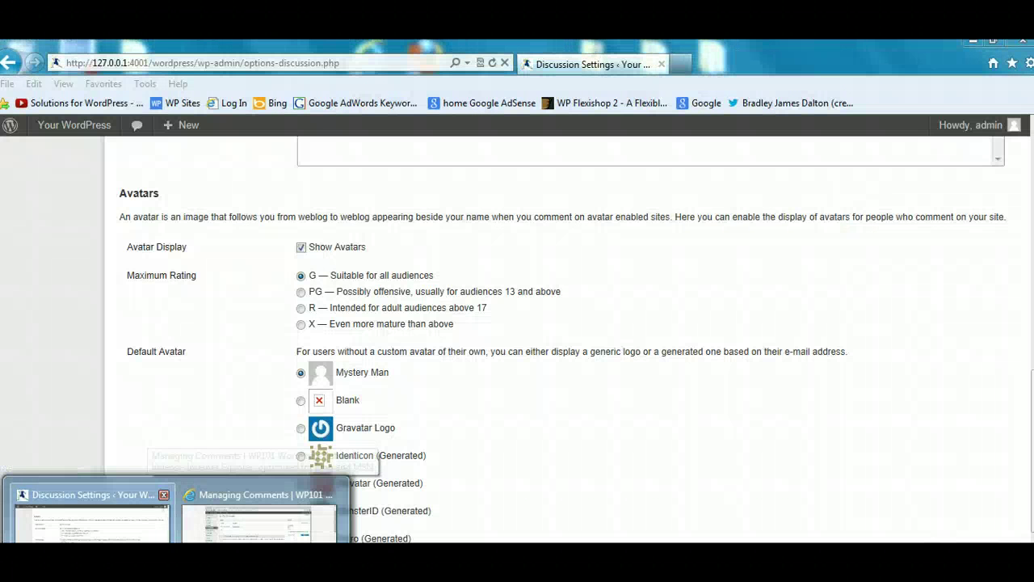
left_click(148, 477)
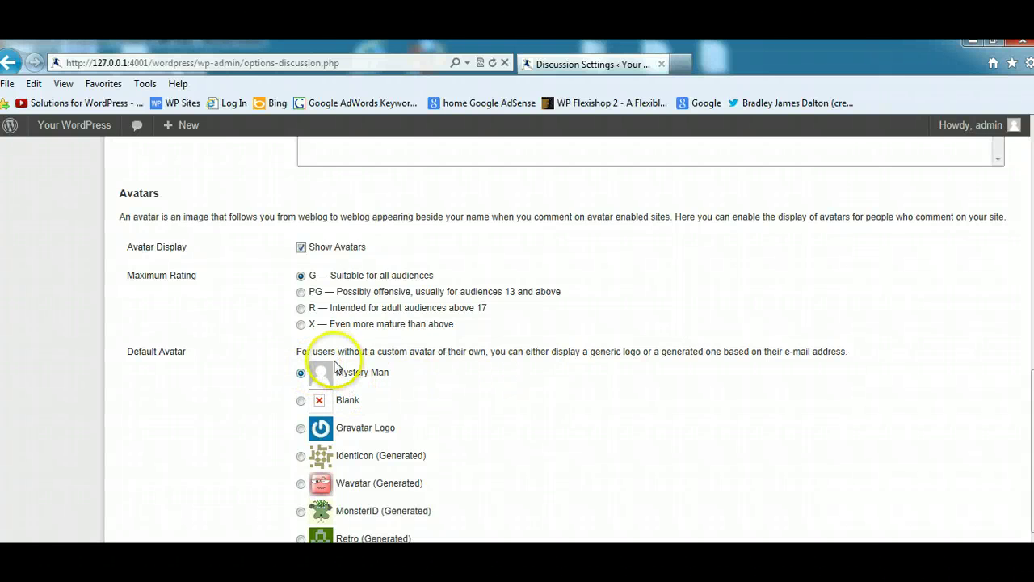
left_click(301, 402)
left_click(300, 429)
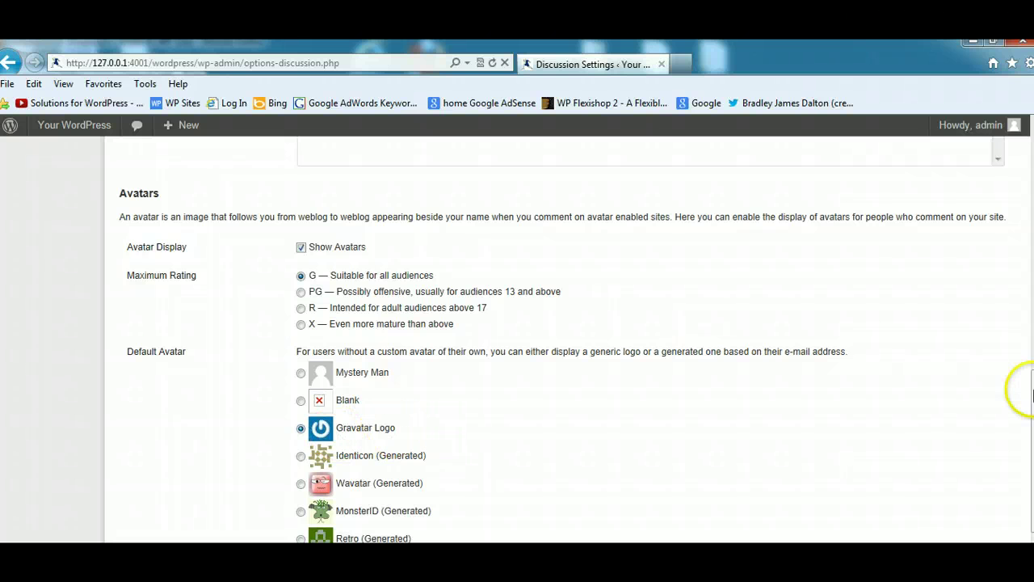
- Save the discussion settings changes
scroll(1026, 396, "down", 2)
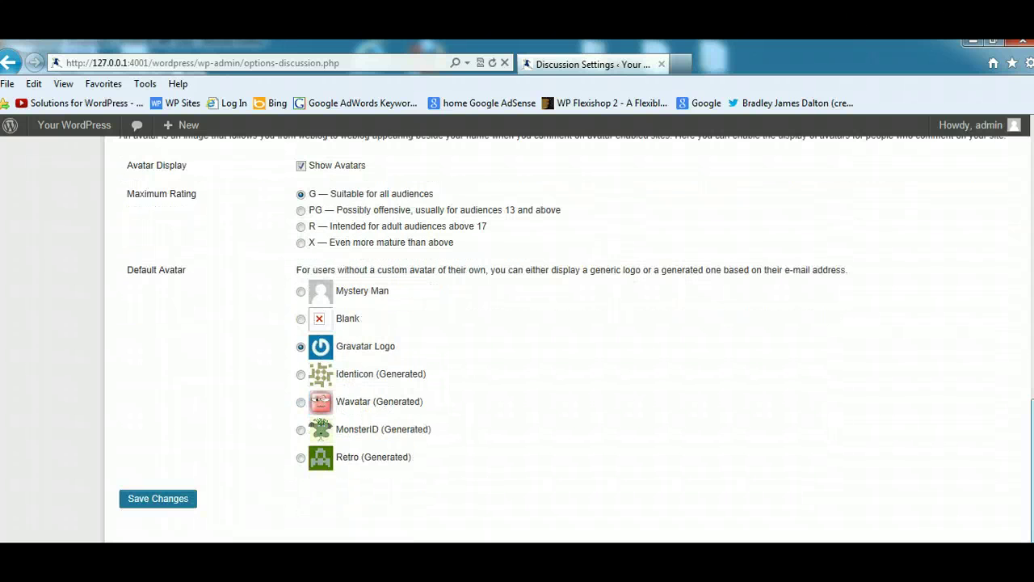
left_click(192, 498)
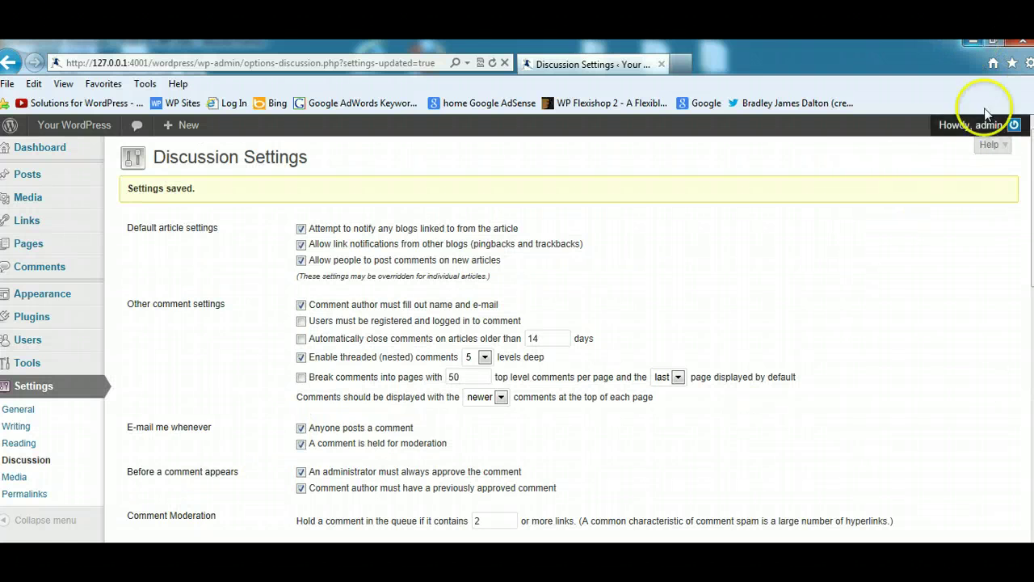
scroll(576, 340, "down", 10)
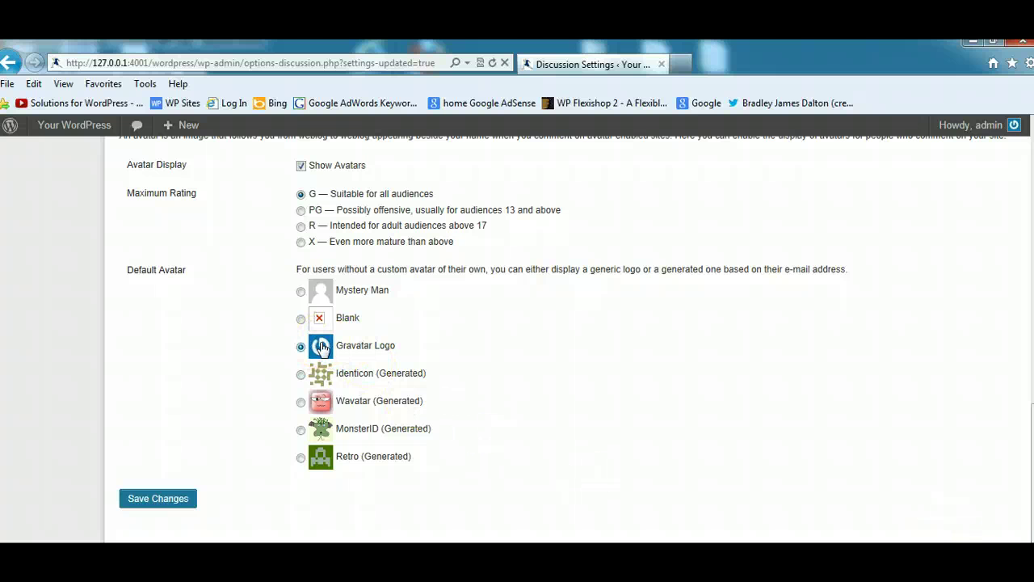
- Go to gravatar.com and skim its 'A Globally Recognized Avatar' home page
left_click(227, 63)
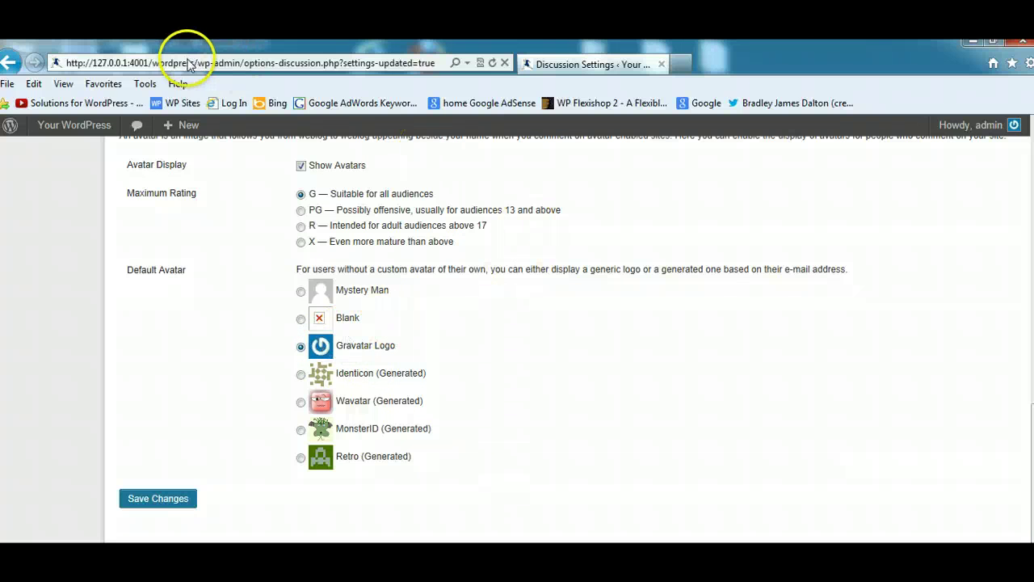
type("gravatar.com")
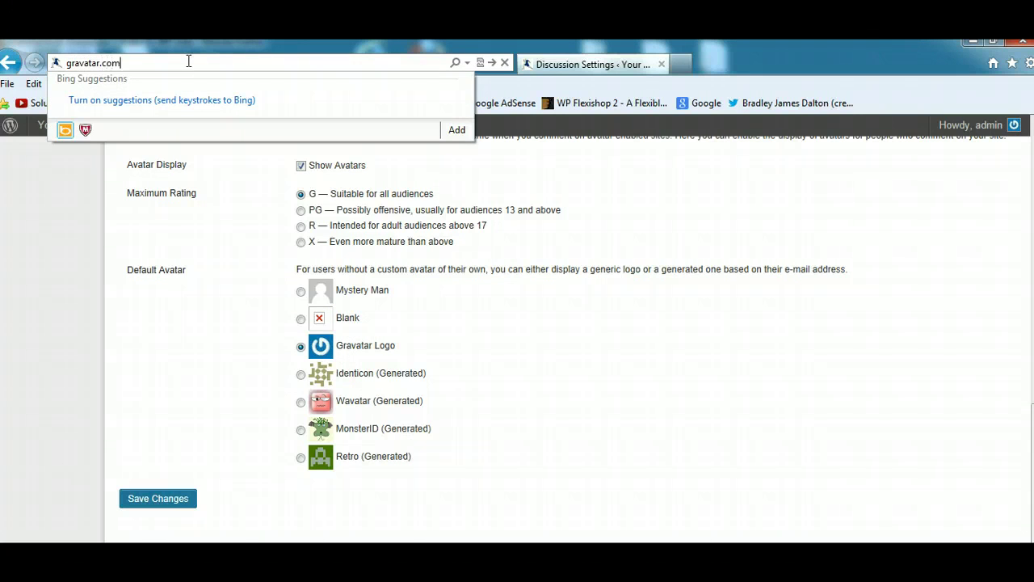
key("Return")
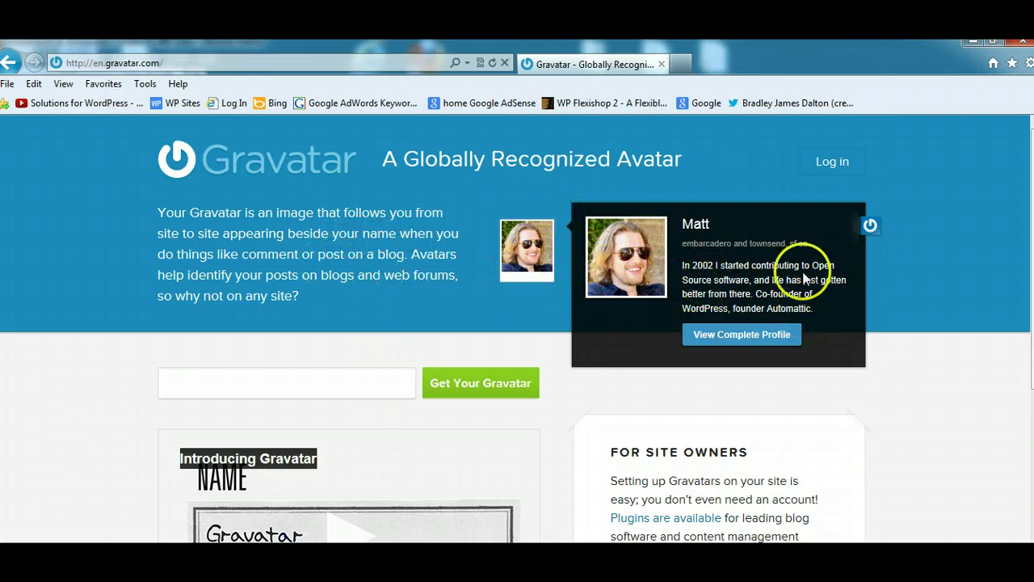
scroll(660, 301, "down", 3)
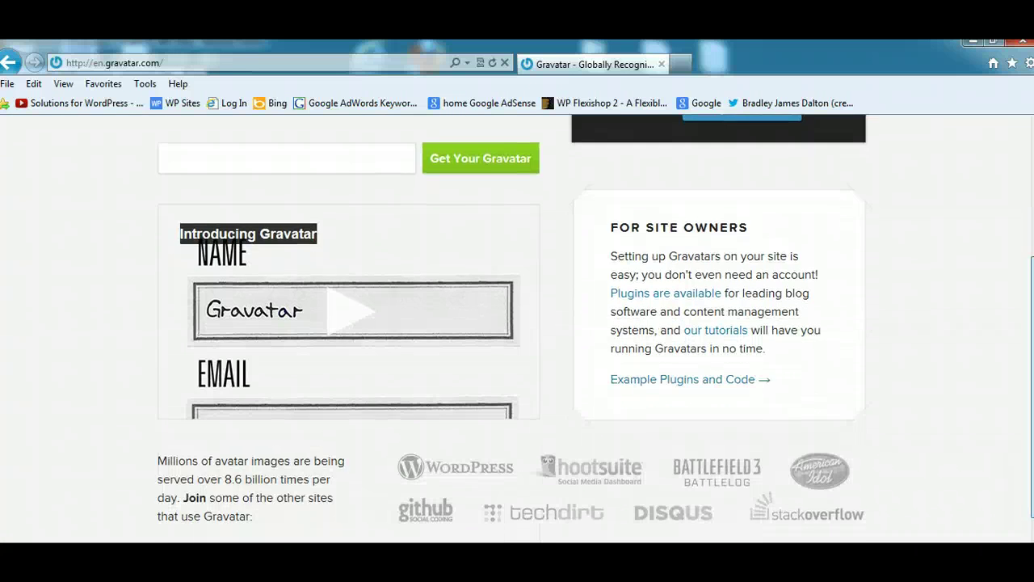
scroll(614, 258, "up", 3)
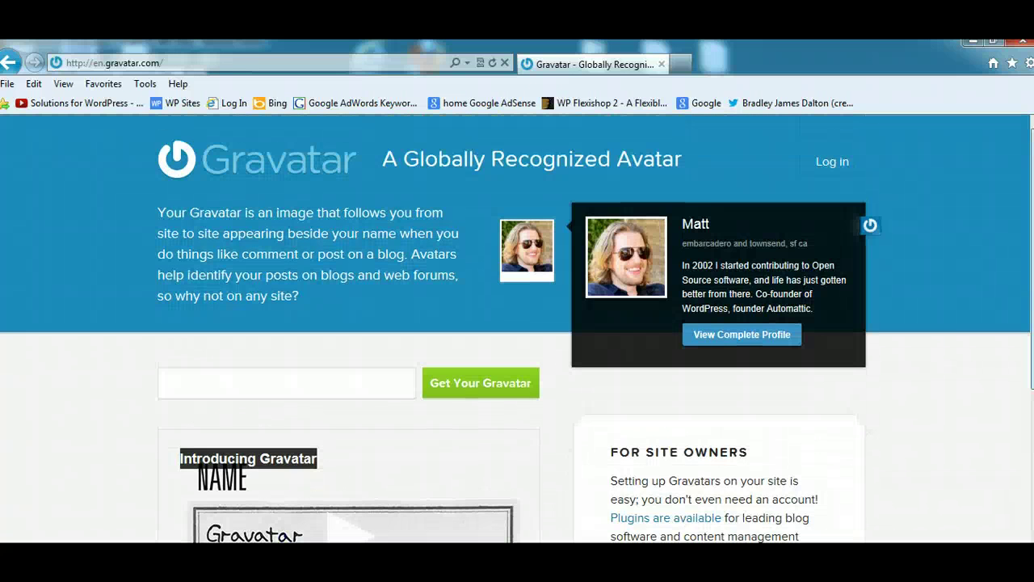
- Go back to the saved Discussion Settings page and scroll through it
left_click(8, 64)
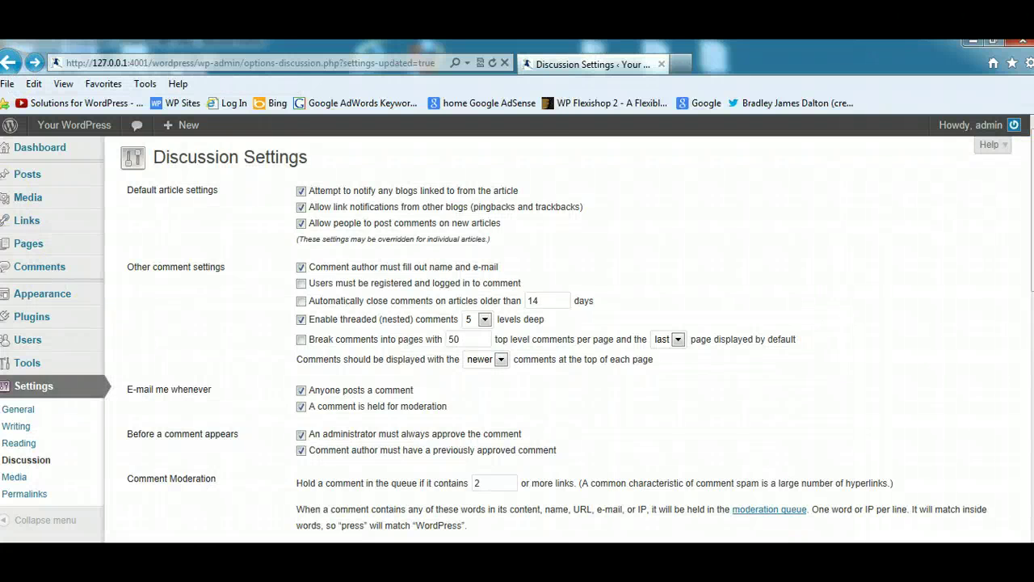
scroll(822, 323, "down", 2)
scroll(566, 339, "down", 8)
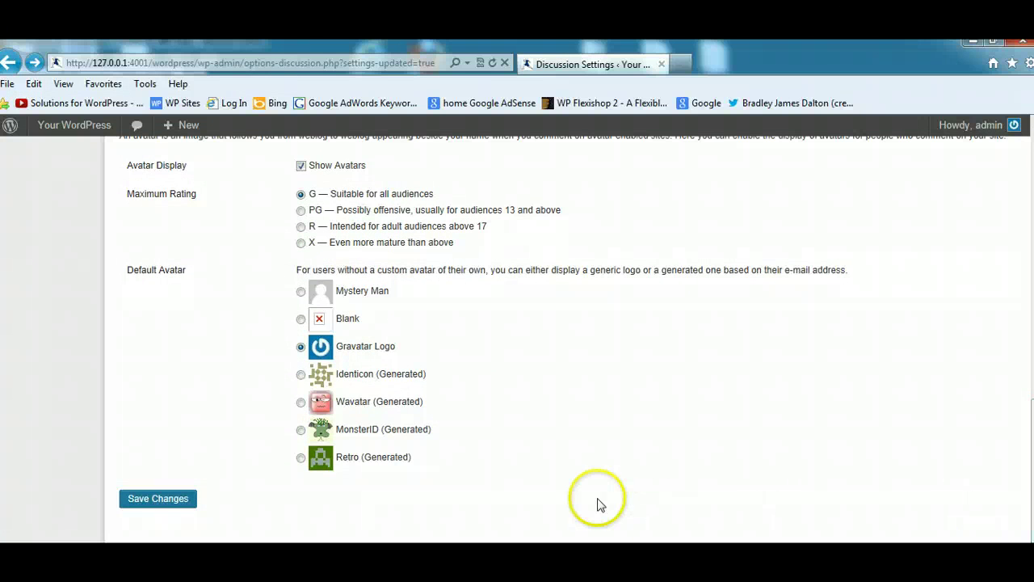
scroll(1024, 465, "up", 15)
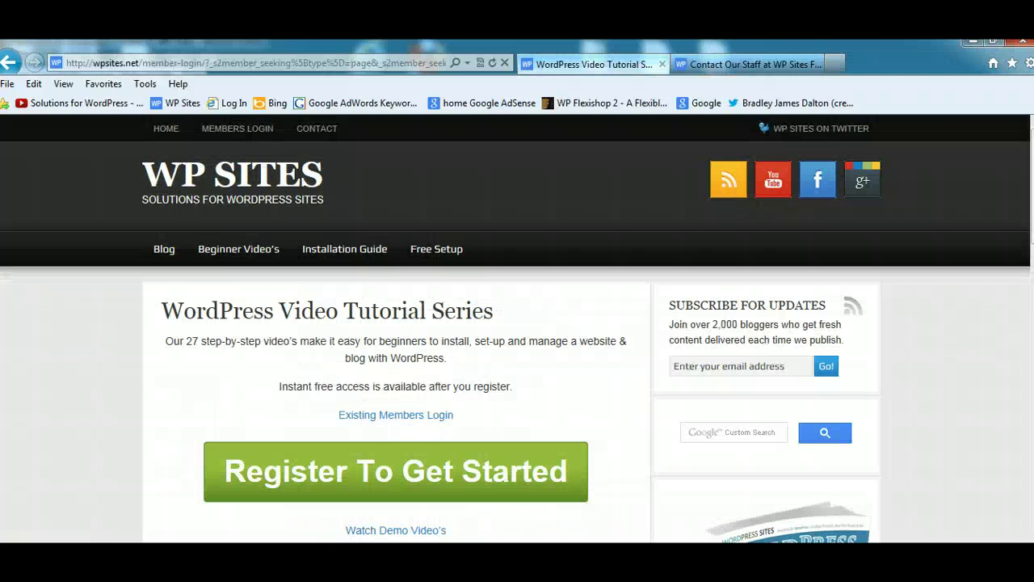
- Open 'Themes for WordPress – Video 10' from the Beginner Video's list
left_click(215, 262)
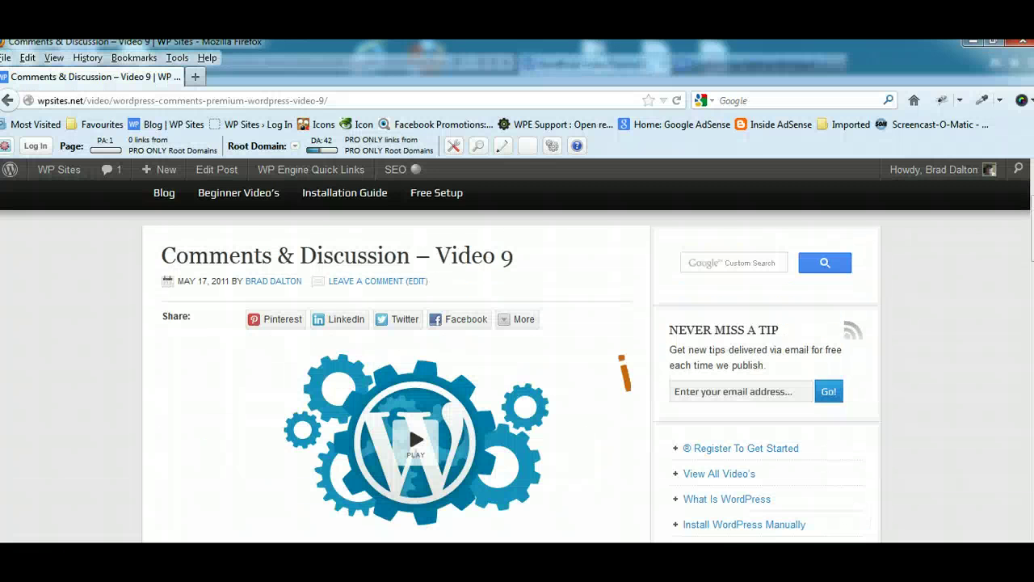
scroll(781, 376, "down", 5)
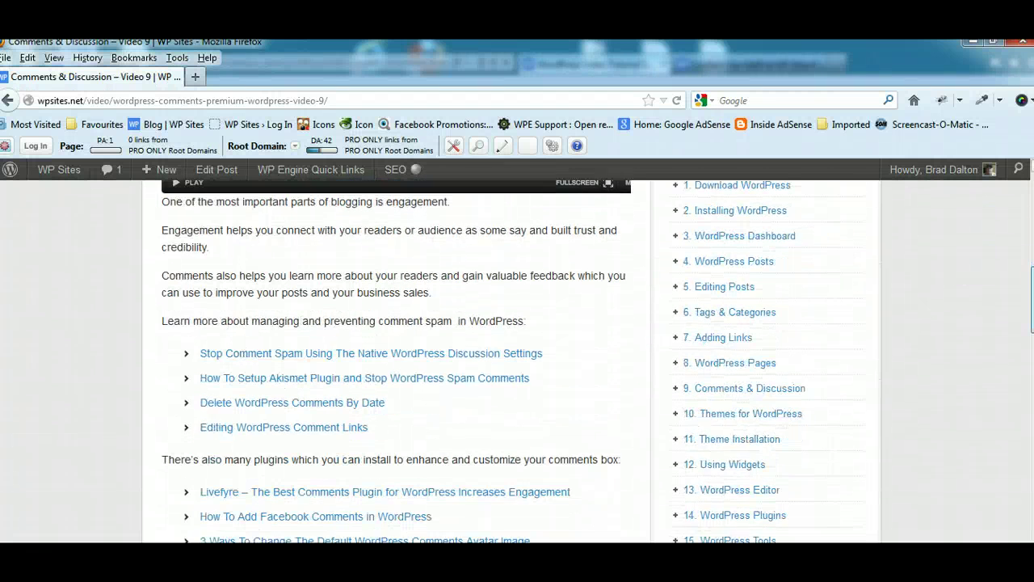
left_click(781, 372)
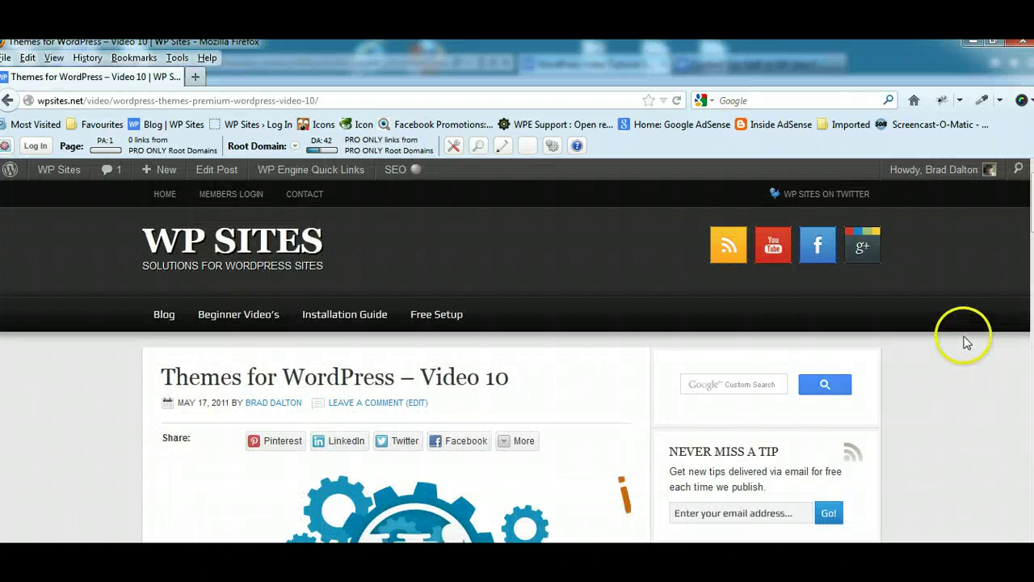
mouse_move(1032, 202)
left_mouse_down()
mouse_move(1032, 260)
mouse_move(1032, 194)
mouse_move(1032, 205)
left_mouse_up()
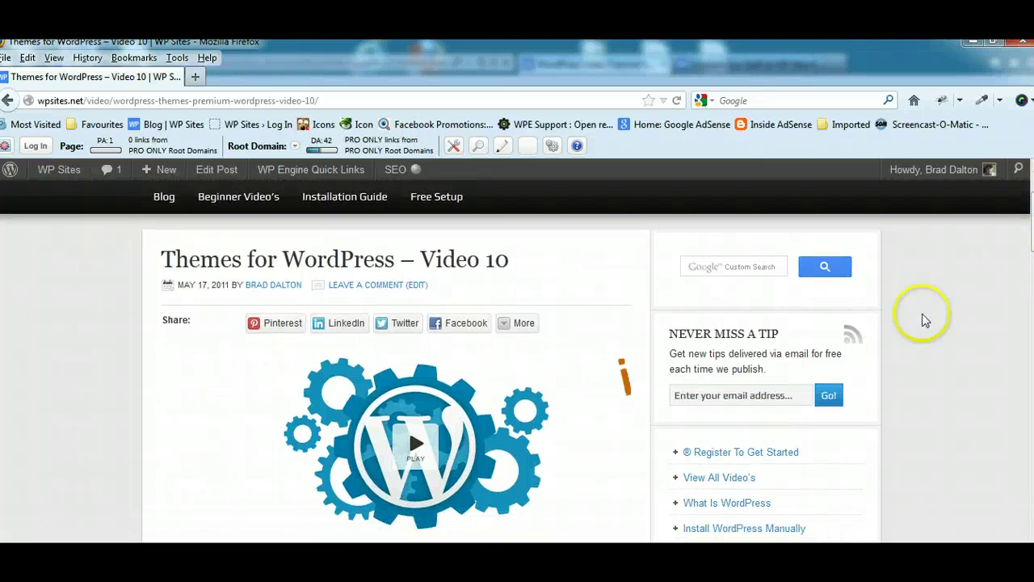